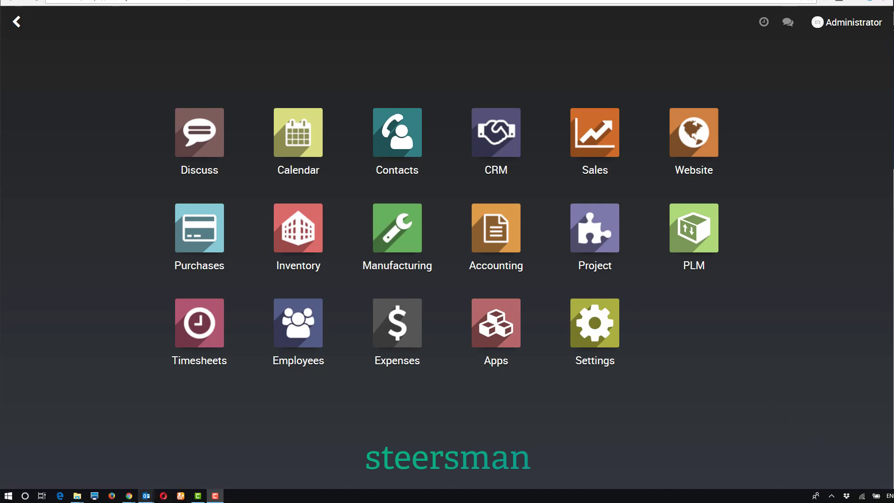
# In the shop window, add 3 Cart Wheel, Pivoting to the cart
pyautogui.moveTo(134, 497)
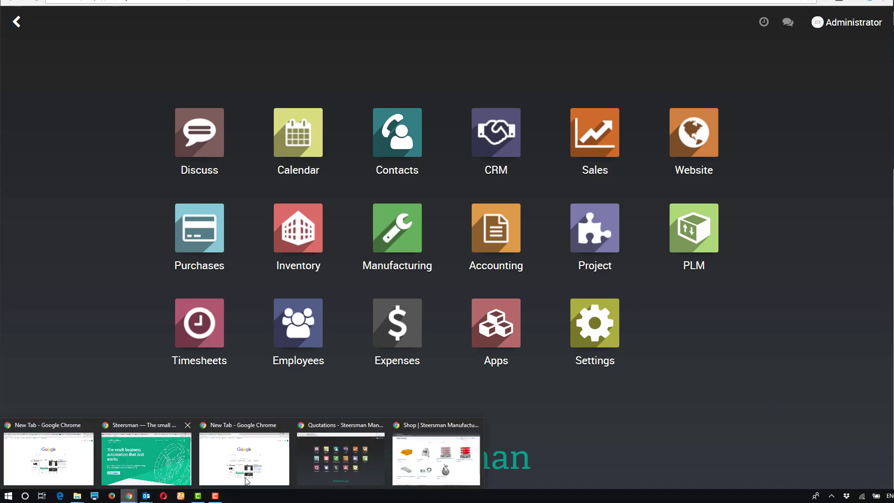
pyautogui.click(431, 459)
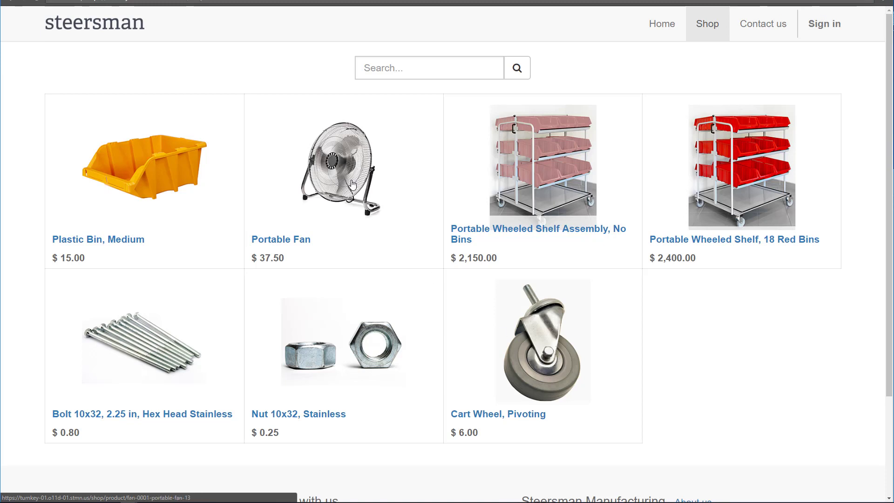
pyautogui.click(536, 330)
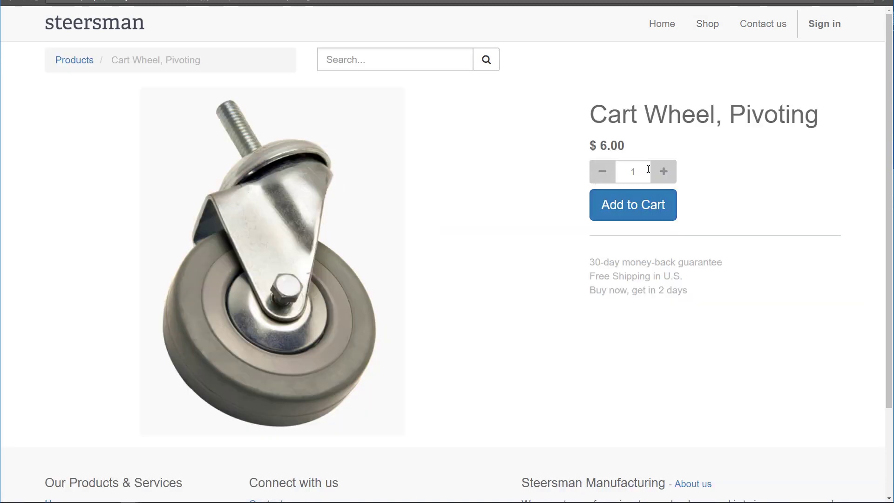
pyautogui.click(663, 172)
pyautogui.click(663, 171)
pyautogui.click(646, 209)
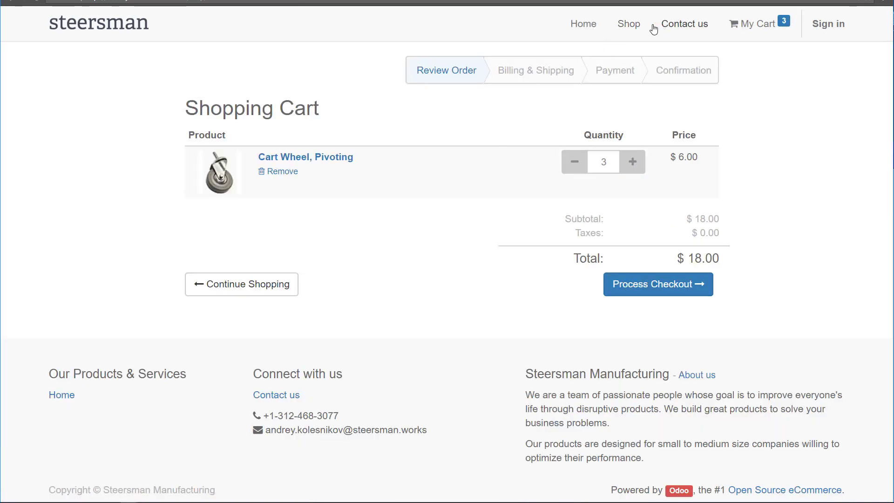
# Add 2 Portable Fan to the cart
pyautogui.click(628, 24)
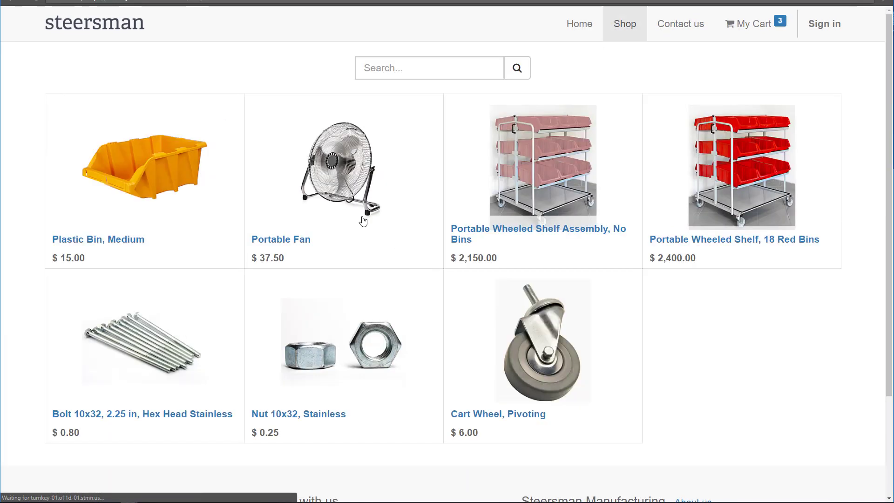
pyautogui.click(373, 216)
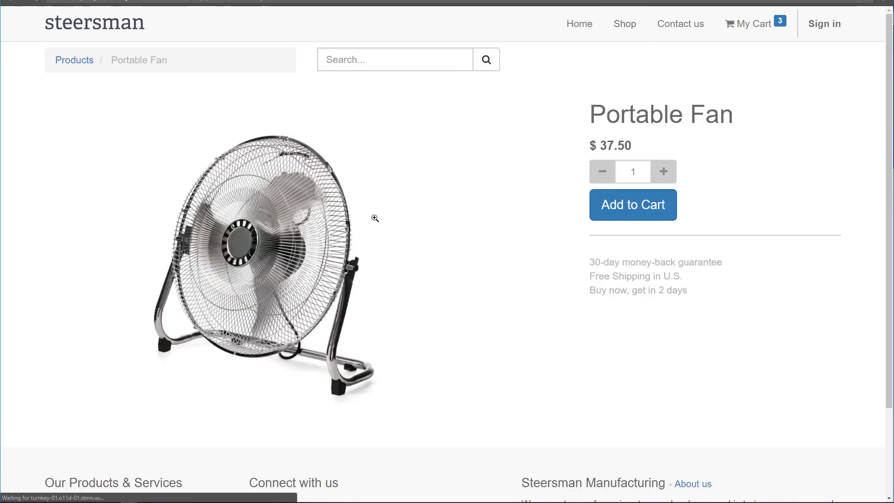
pyautogui.click(664, 171)
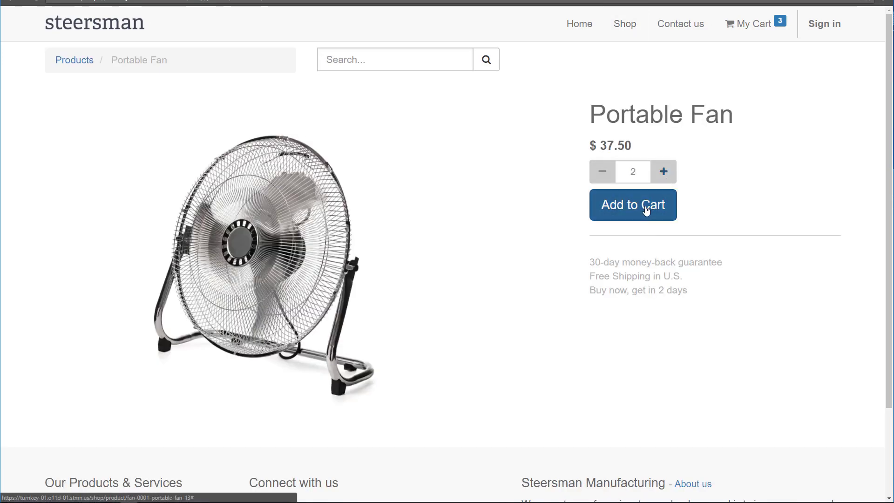
pyautogui.click(651, 210)
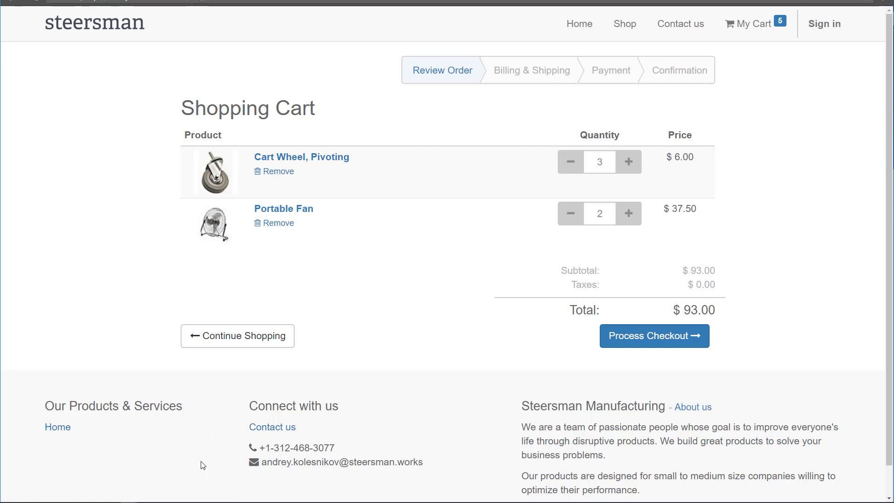
# In the Odoo backend Sales app, open quotation SO002
pyautogui.moveTo(129, 495)
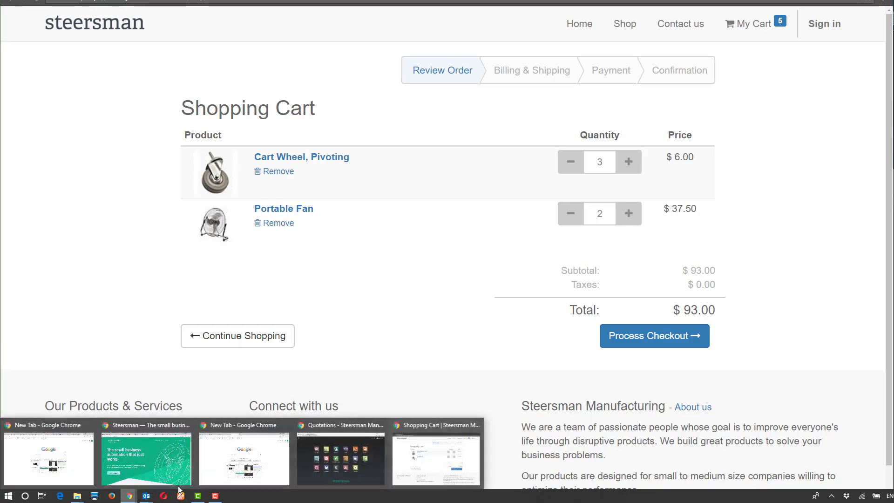
pyautogui.click(333, 462)
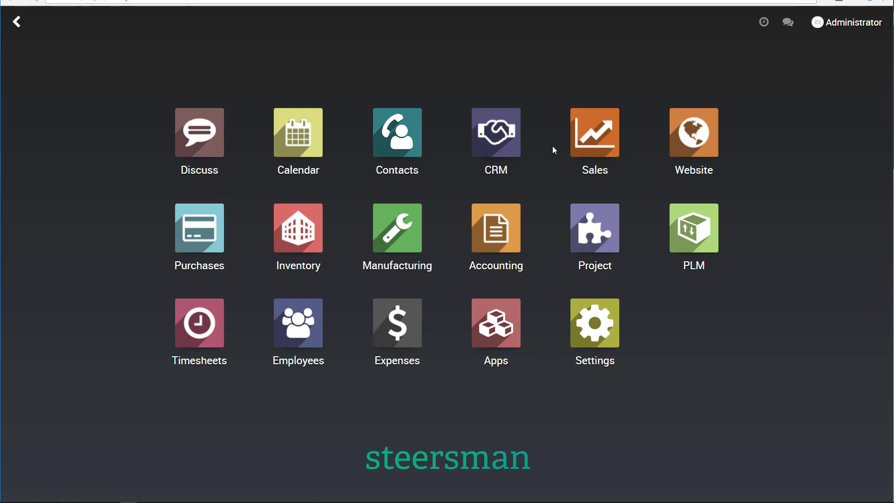
pyautogui.click(596, 136)
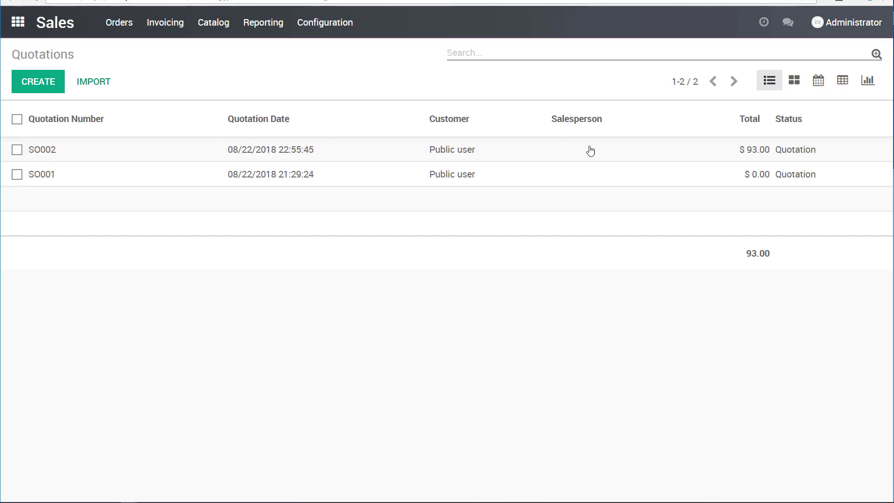
pyautogui.click(286, 152)
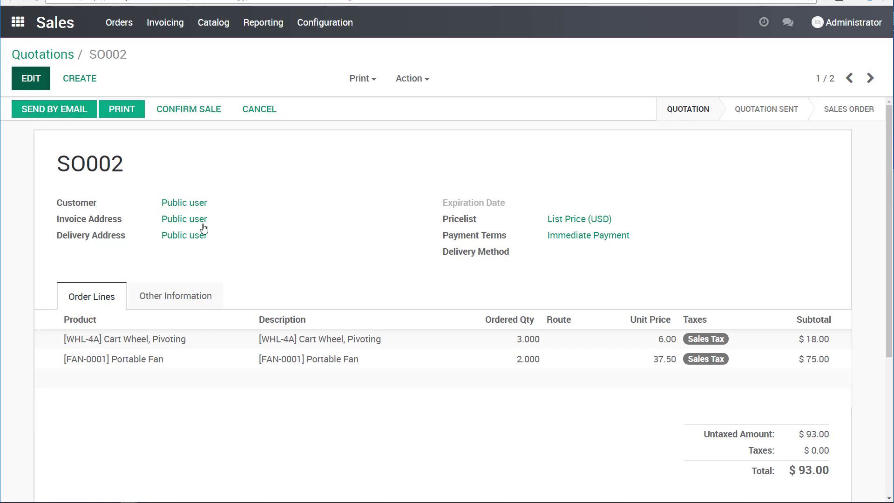
# Set the Cart Wheel ordered quantity to 4, dismiss the inventory warning, and save
pyautogui.click(502, 353)
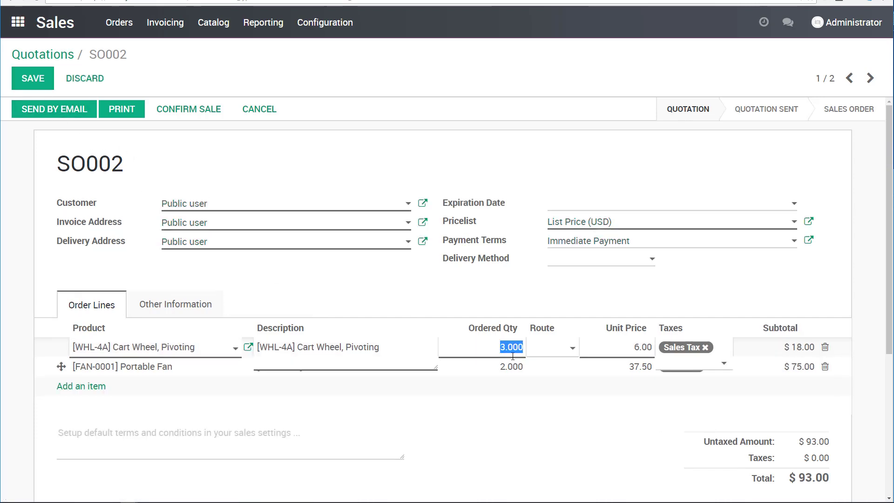
pyautogui.write('4')
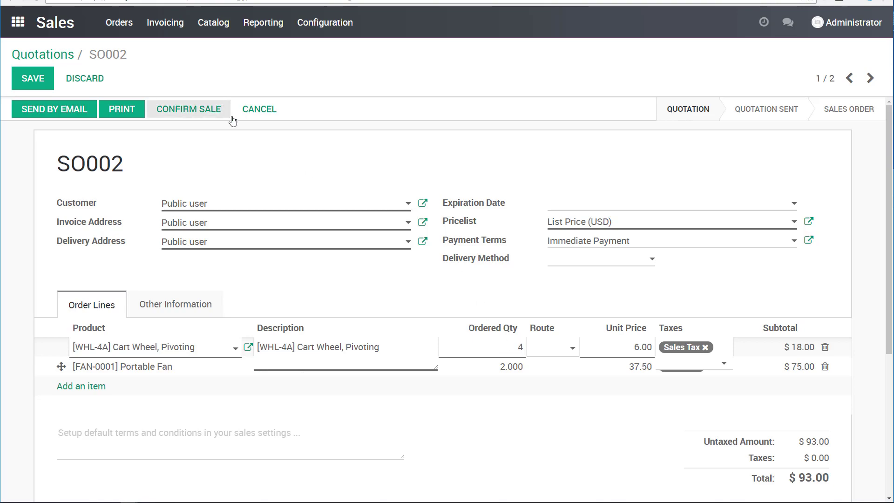
pyautogui.click(246, 153)
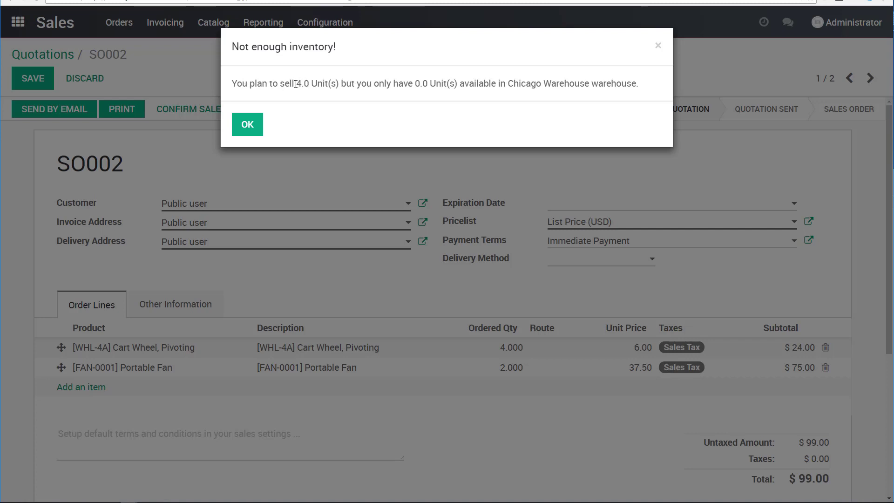
pyautogui.moveTo(296, 84); pyautogui.dragTo(557, 85)
pyautogui.click(571, 98)
pyautogui.click(242, 125)
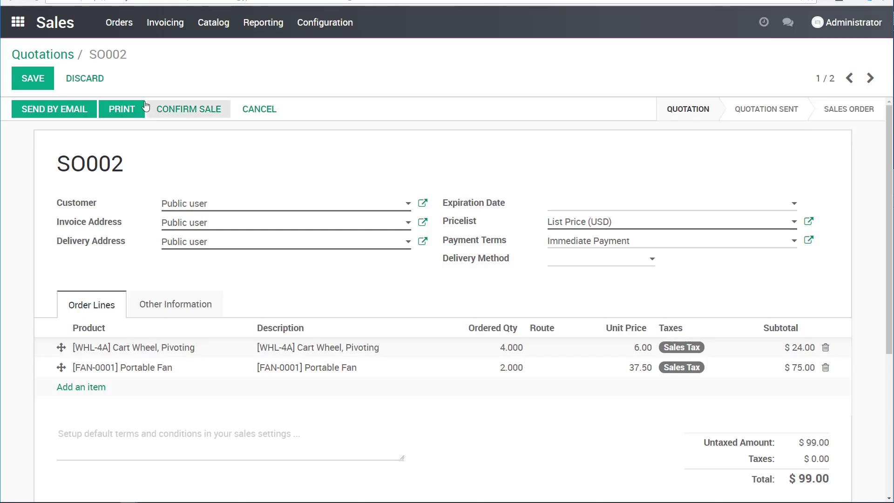
pyautogui.click(36, 82)
# Reload the shopping cart window so it shows 4 Cart Wheels and $99.00
pyautogui.moveTo(173, 501)
pyautogui.moveTo(132, 499)
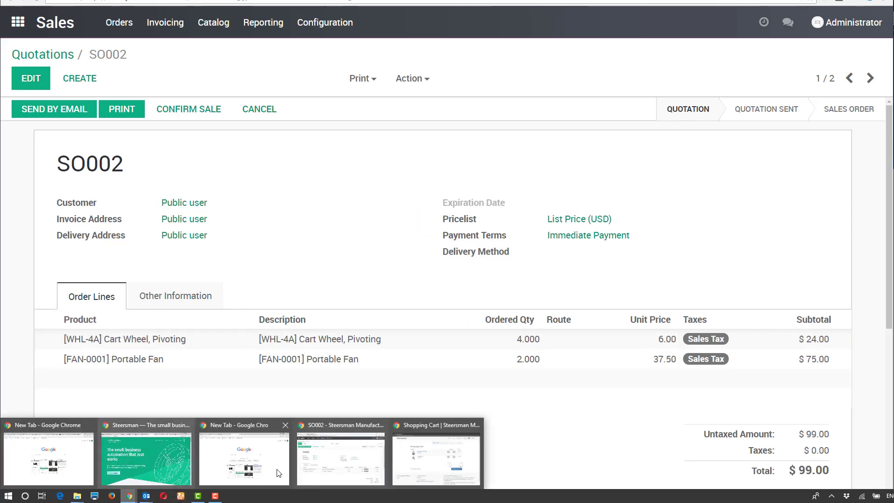
pyautogui.click(434, 464)
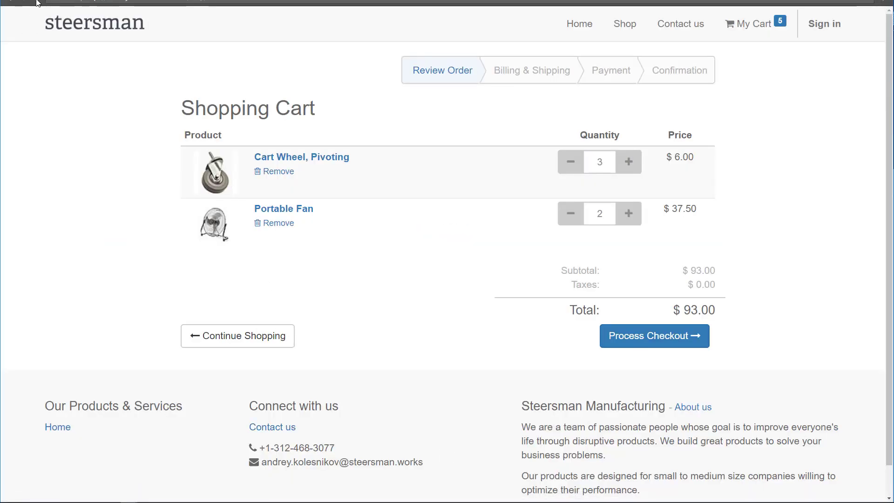
pyautogui.click(37, 25)
# Edit quotation SO002 and set Webb Grains Inc as the customer
pyautogui.moveTo(129, 495)
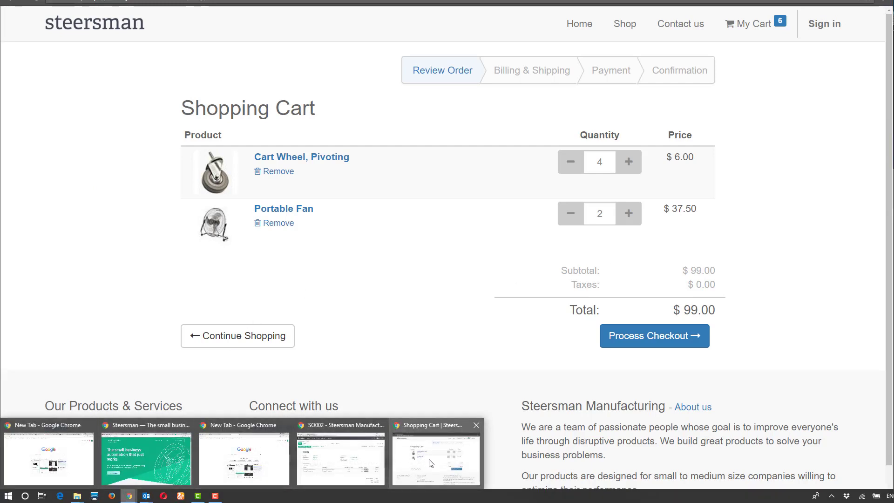
pyautogui.click(341, 459)
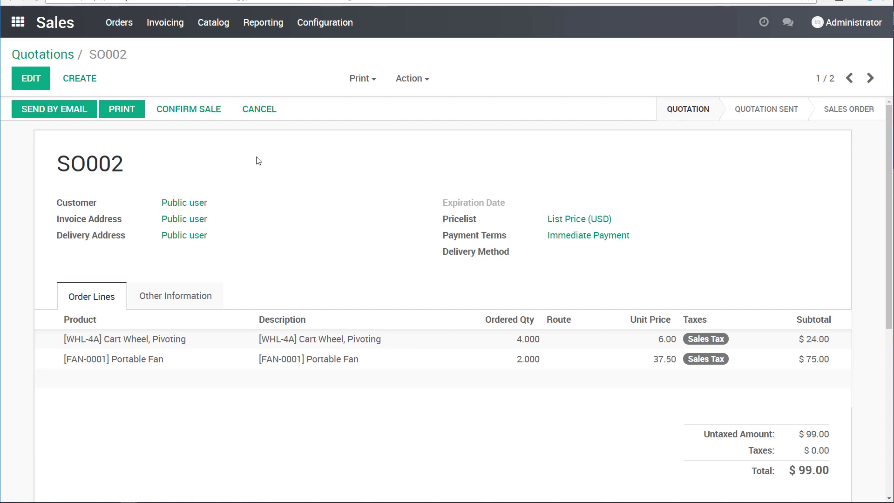
pyautogui.click(28, 78)
pyautogui.click(238, 205)
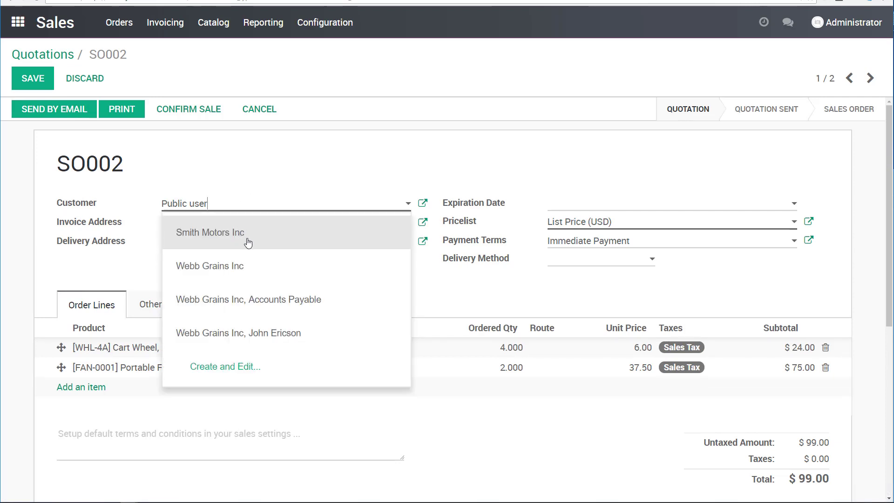
pyautogui.click(227, 270)
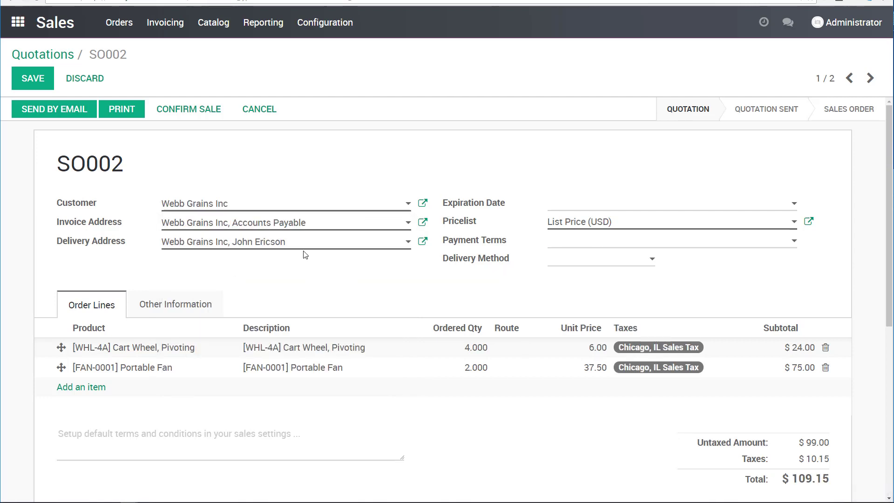
pyautogui.click(231, 204)
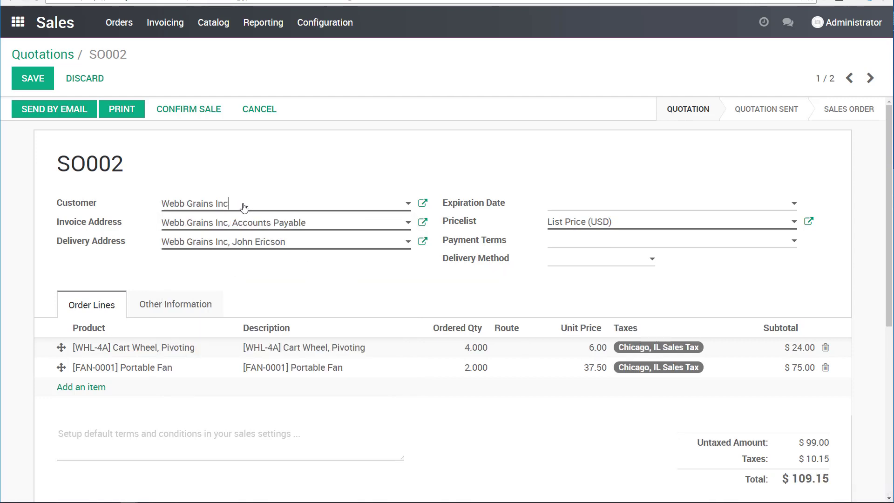
# Keep List Price (USD), add Flat fee delivery, check its price, and save
pyautogui.click(577, 223)
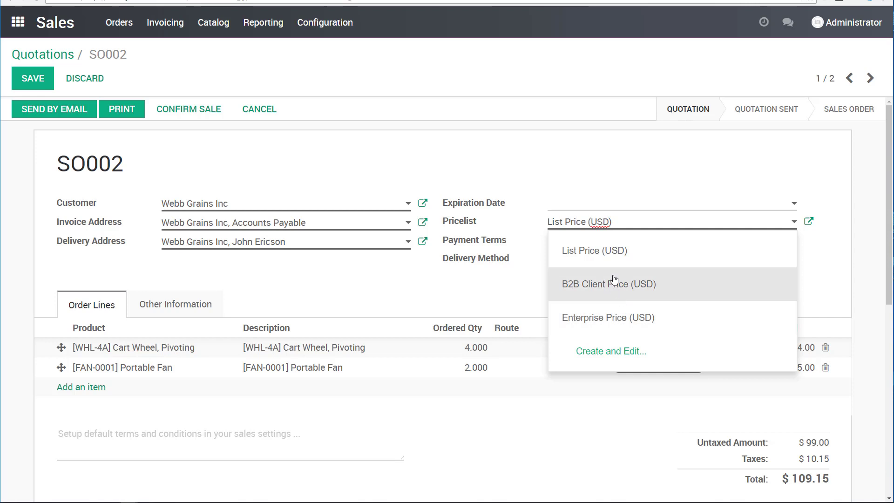
pyautogui.click(590, 256)
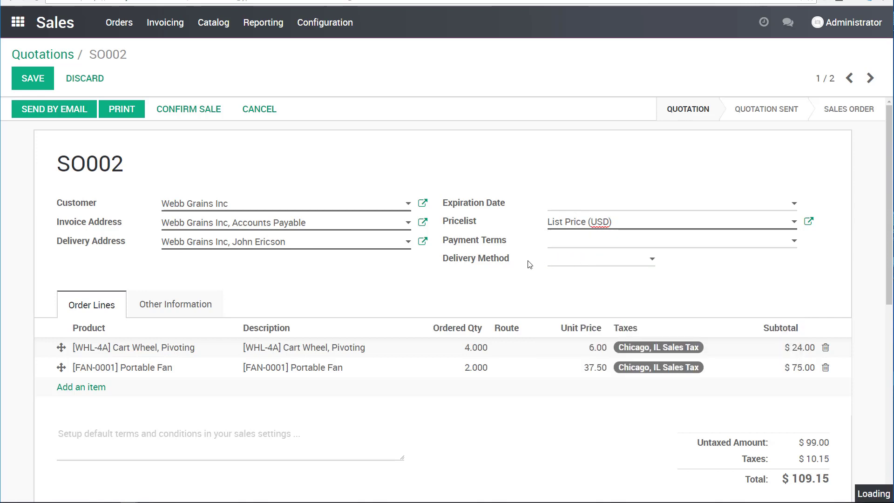
pyautogui.click(580, 266)
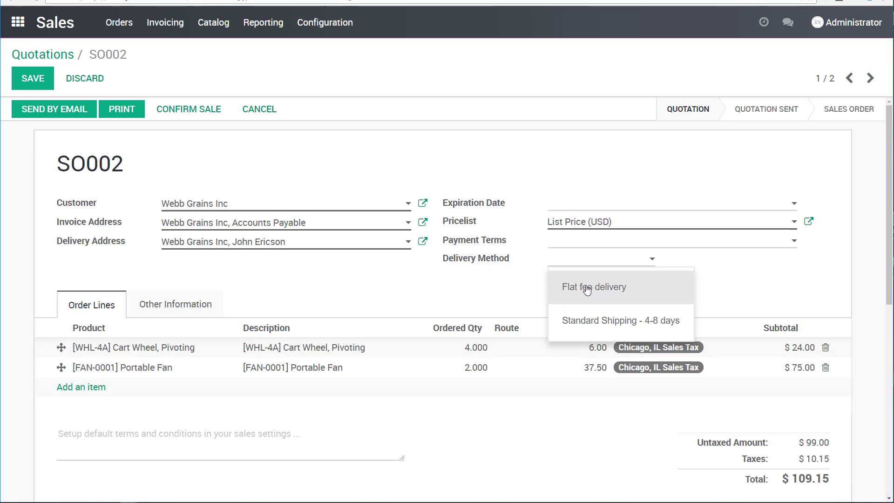
pyautogui.click(593, 291)
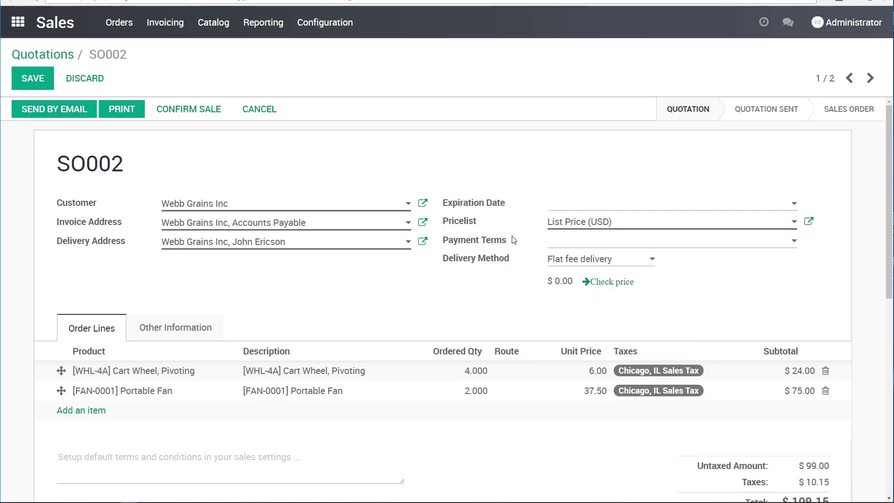
pyautogui.click(612, 283)
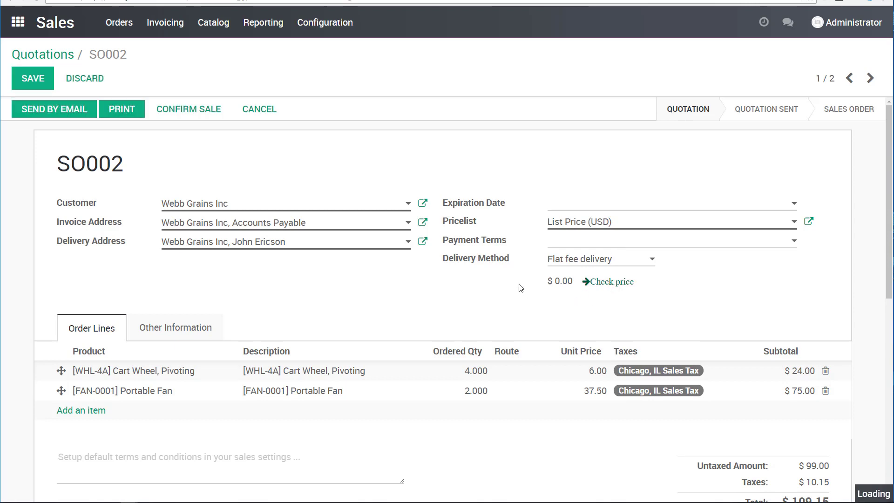
pyautogui.click(39, 80)
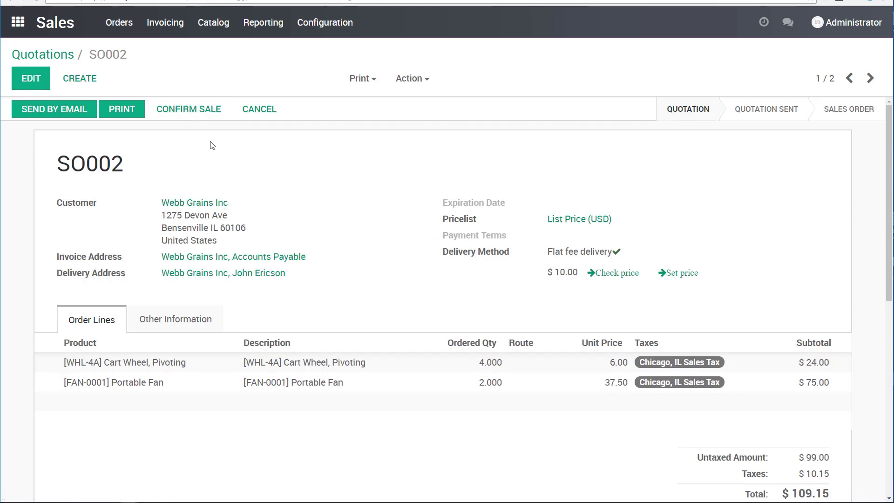
# Confirm SO002 as a sales order and copy its 109.15 order total
pyautogui.click(197, 111)
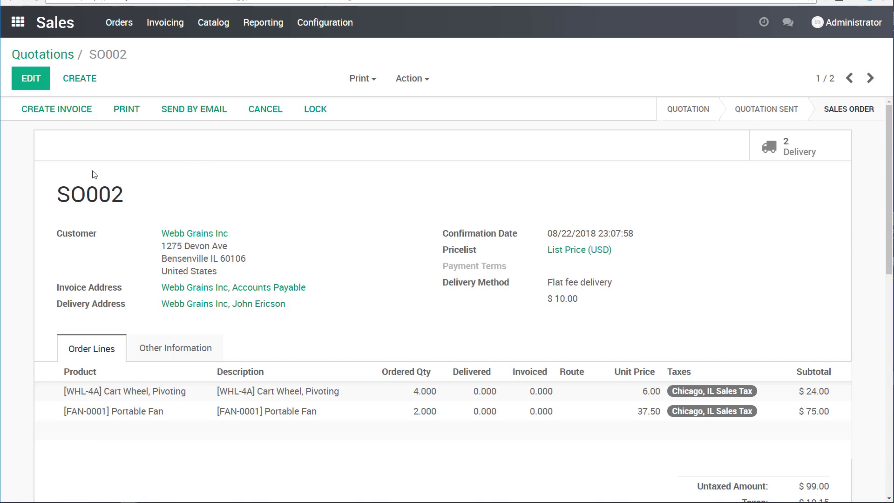
pyautogui.click(56, 110)
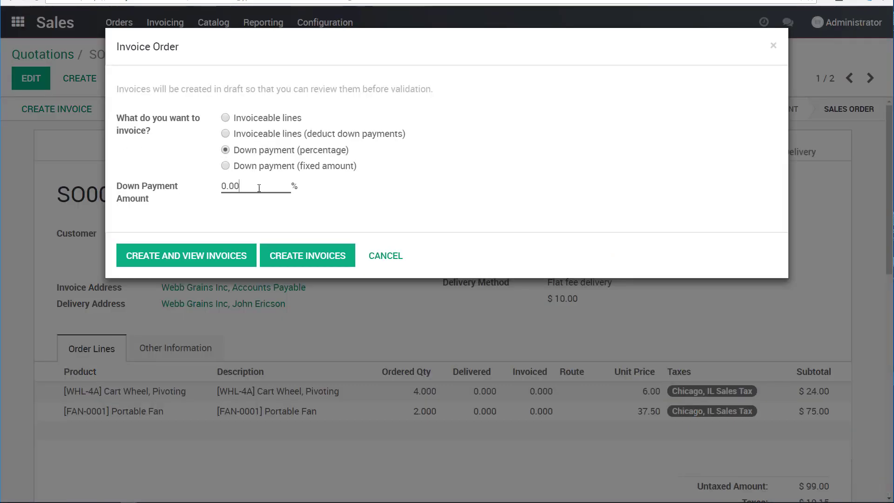
pyautogui.hotkey('ctrl', 'a')
pyautogui.write('1')
pyautogui.click(384, 256)
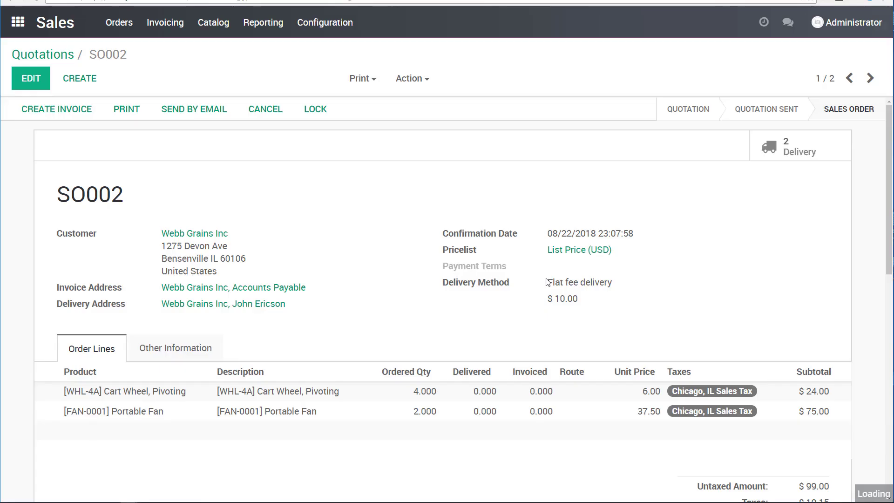
pyautogui.scroll(-2, 814, 428)
pyautogui.moveTo(795, 429); pyautogui.dragTo(830, 429)
pyautogui.hotkey('ctrl', 'c')
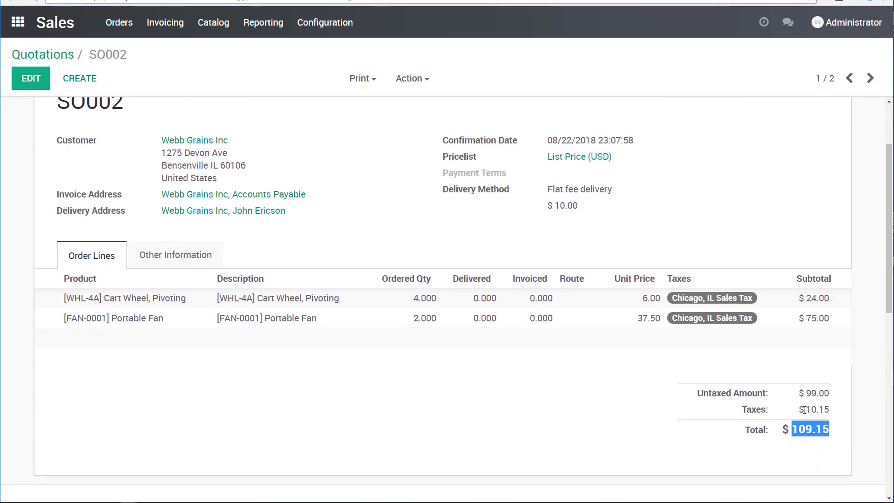
pyautogui.scroll(2, 569, 279)
# Create a fixed-amount down-payment invoice of 109.15 and view it
pyautogui.click(62, 111)
pyautogui.click(226, 166)
pyautogui.click(251, 186)
pyautogui.hotkey('ctrl', 'v')
pyautogui.click(211, 262)
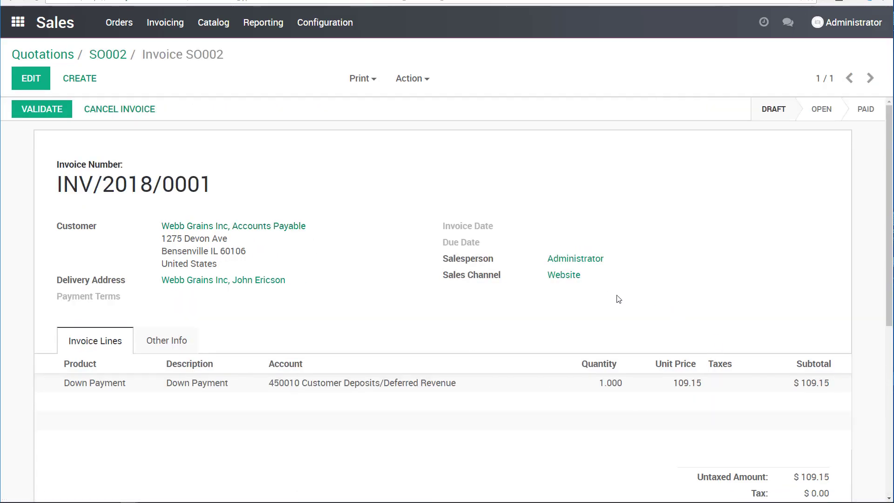
# Validate INV/2018/0001, register the $109.15 payment to Bank (USD), and return to SO002
pyautogui.click(58, 114)
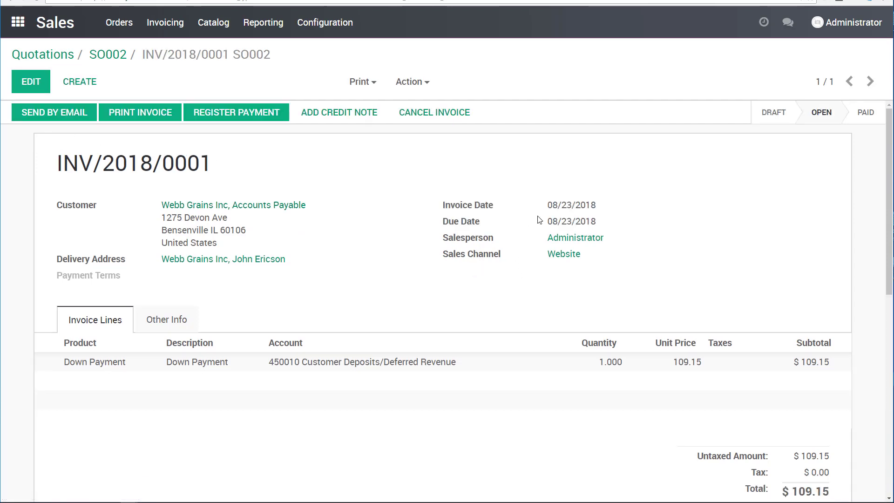
pyautogui.click(228, 117)
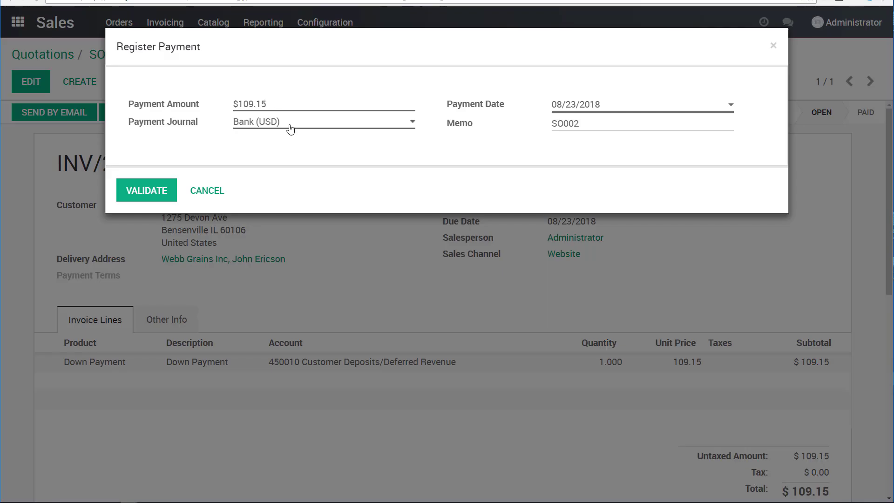
pyautogui.click(293, 124)
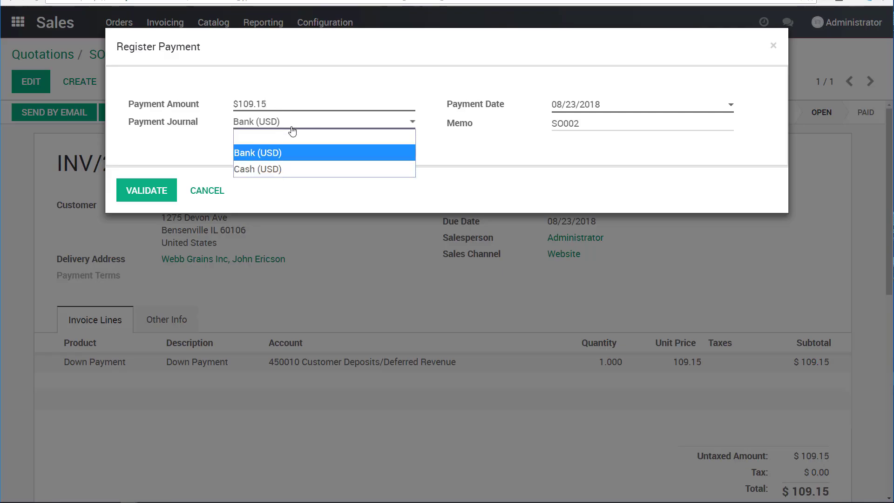
pyautogui.click(268, 153)
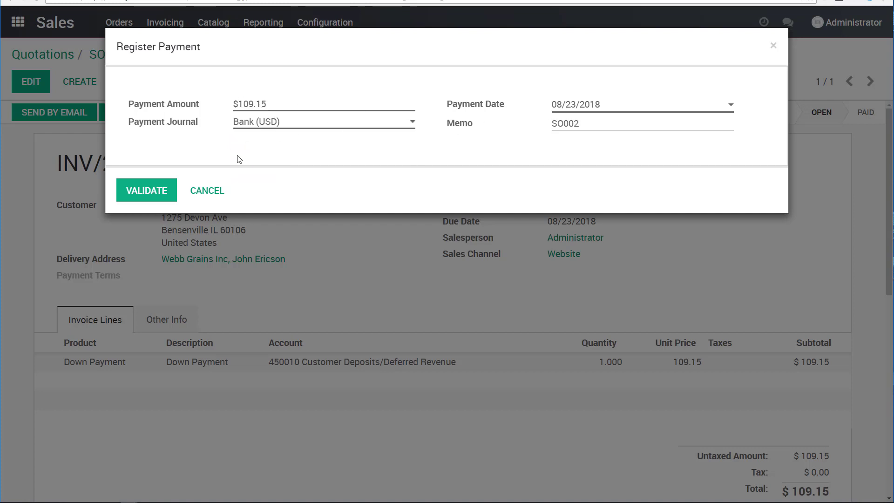
pyautogui.click(149, 191)
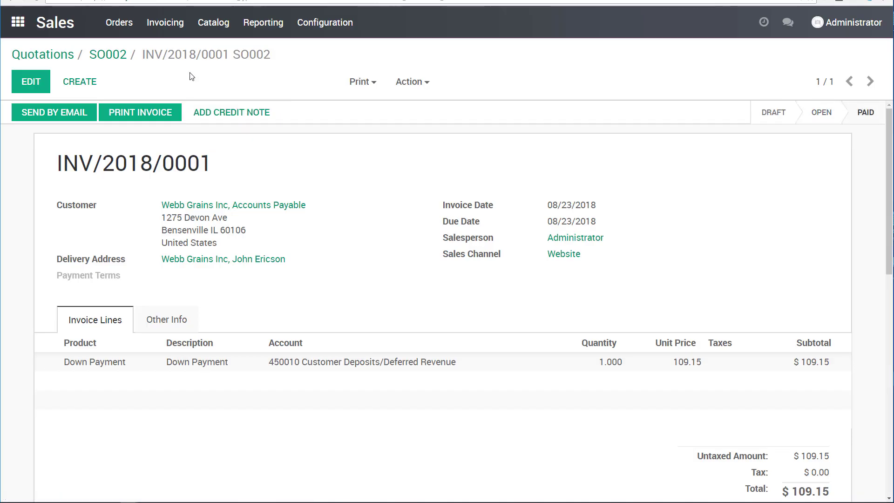
pyautogui.click(117, 56)
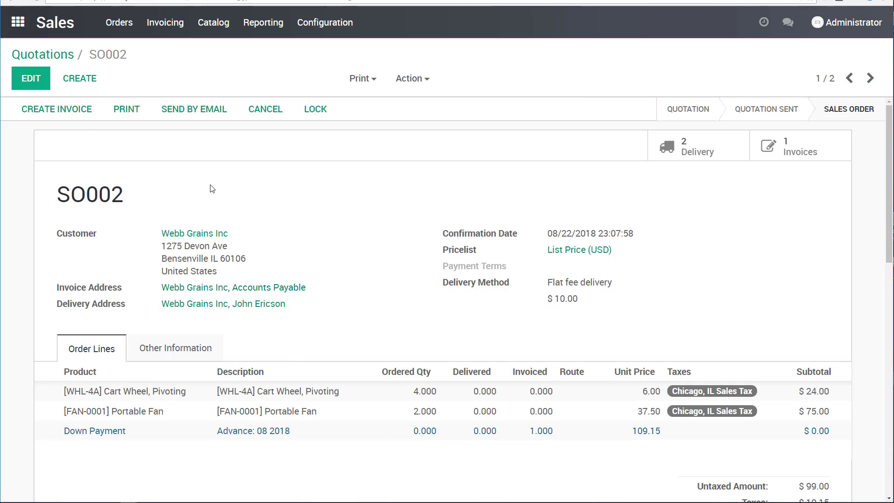
# Open the Balance Sheet report in the Accounting app
pyautogui.click(18, 23)
pyautogui.click(494, 232)
pyautogui.click(362, 24)
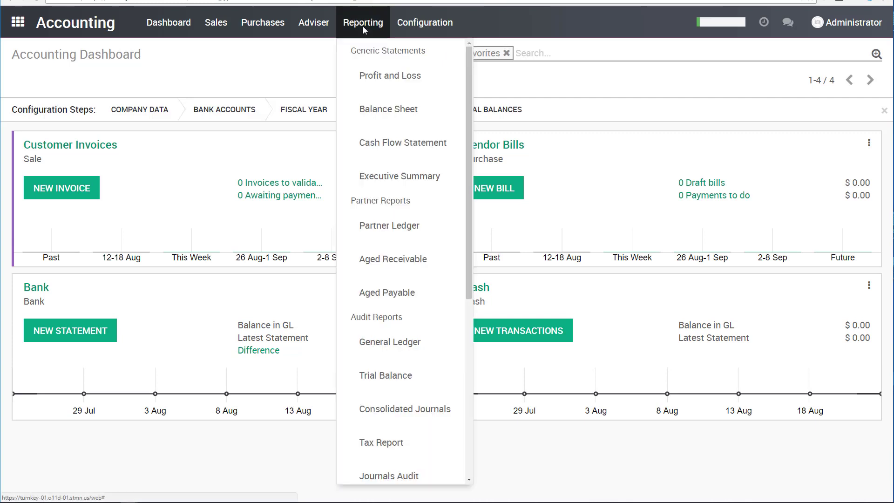
pyautogui.click(395, 112)
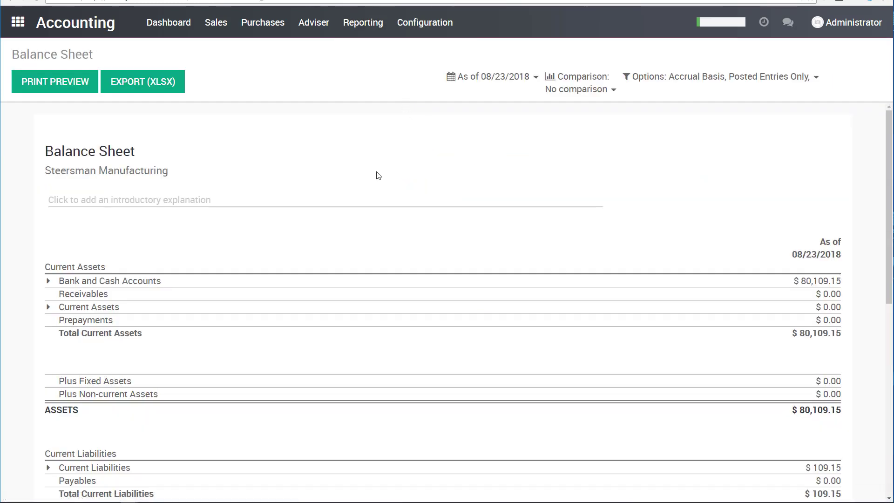
# Expand Current Assets, Bank and Cash Accounts and Current Liabilities to review the customer deposit
pyautogui.click(48, 307)
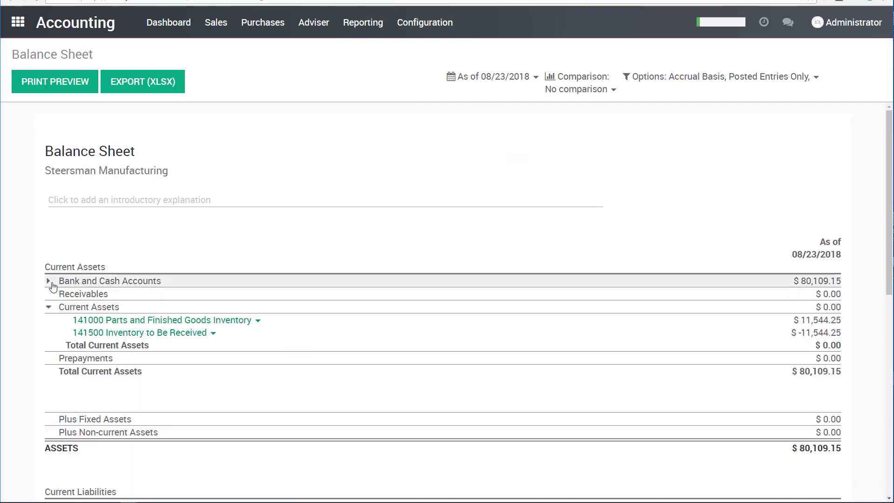
pyautogui.click(49, 281)
pyautogui.scroll(-1, 24, 196)
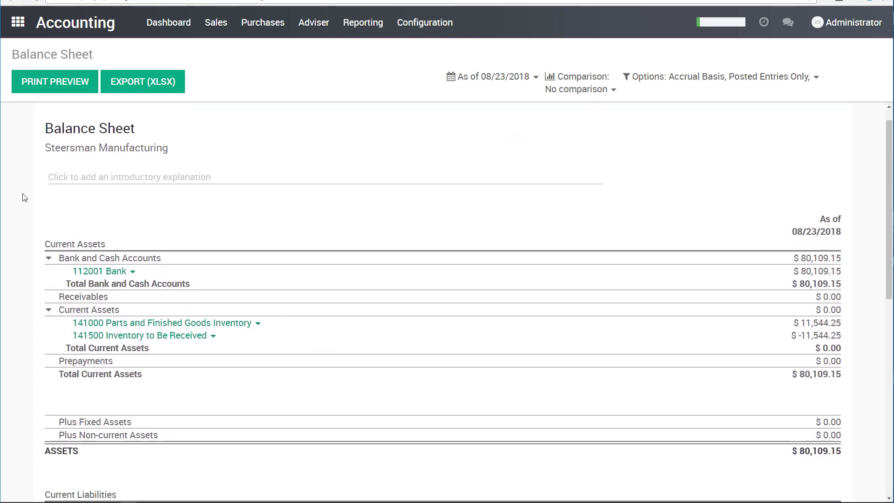
pyautogui.scroll(-3, 40, 195)
pyautogui.click(48, 345)
pyautogui.scroll(-2, 8, 265)
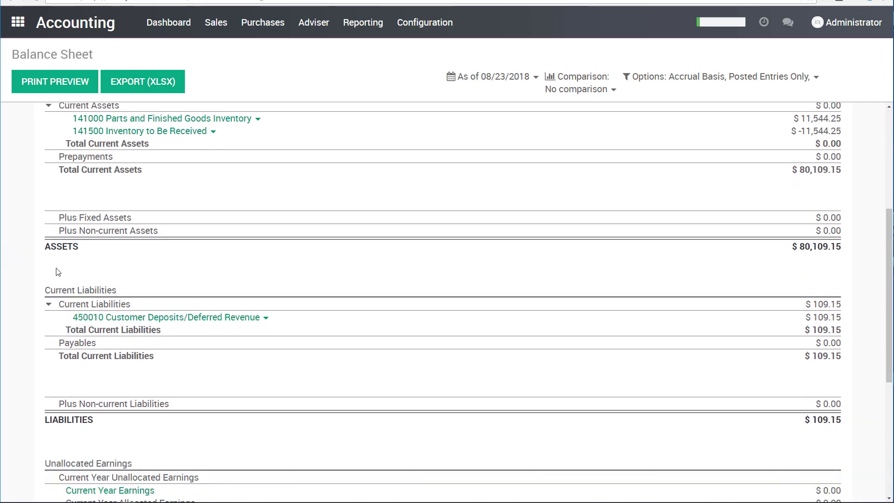
pyautogui.moveTo(832, 264); pyautogui.dragTo(27, 228)
pyautogui.click(838, 271)
pyautogui.click(31, 226)
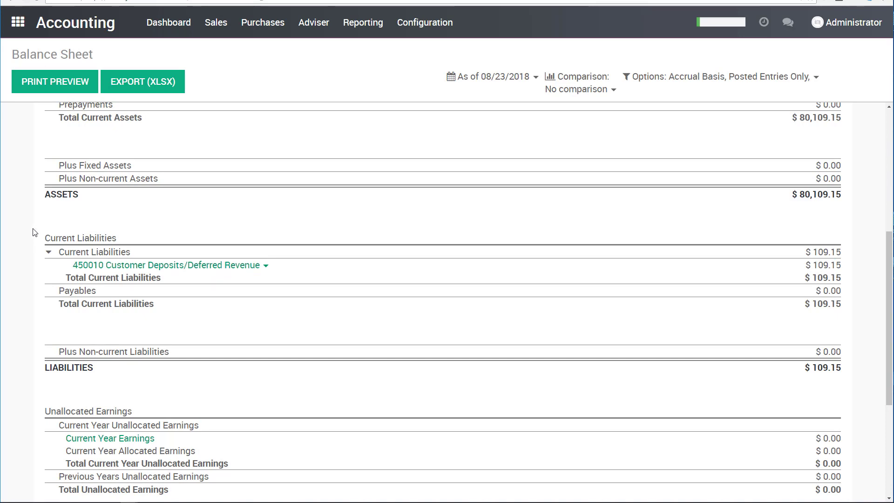
pyautogui.scroll(4, 34, 232)
pyautogui.scroll(-1, 34, 240)
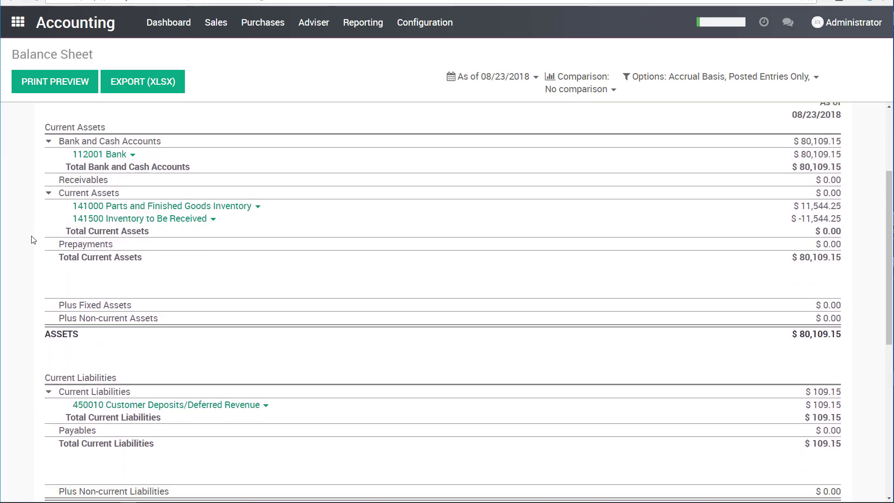
pyautogui.scroll(-6, 93, 282)
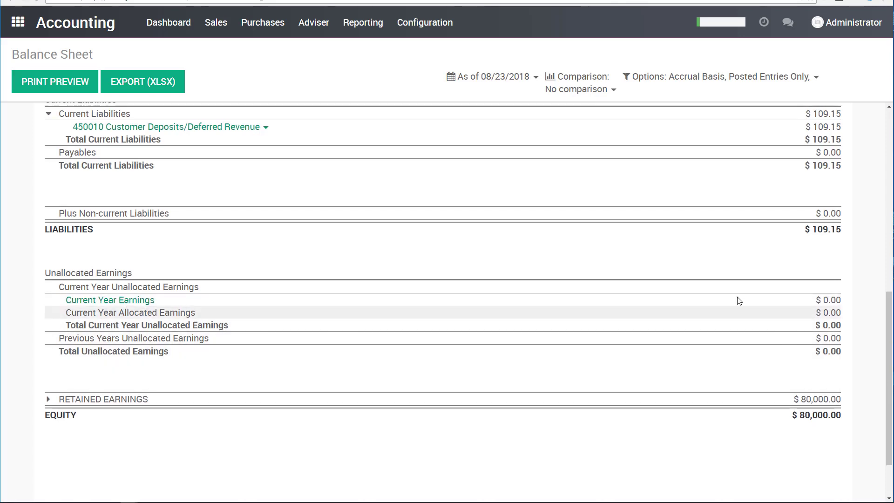
pyautogui.scroll(7, 599, 273)
pyautogui.scroll(2, 568, 263)
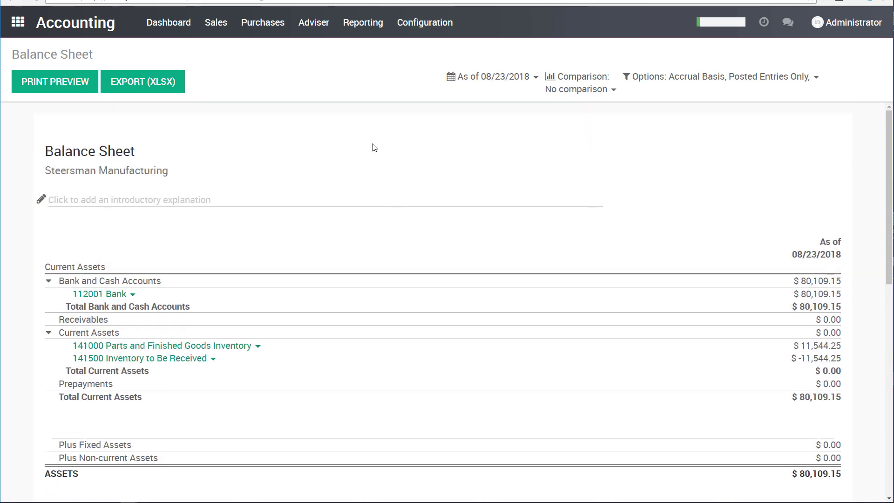
# Check the Profit and Loss report, then return to the Balance Sheet's 109.15 bank balance
pyautogui.click(362, 23)
pyautogui.click(372, 74)
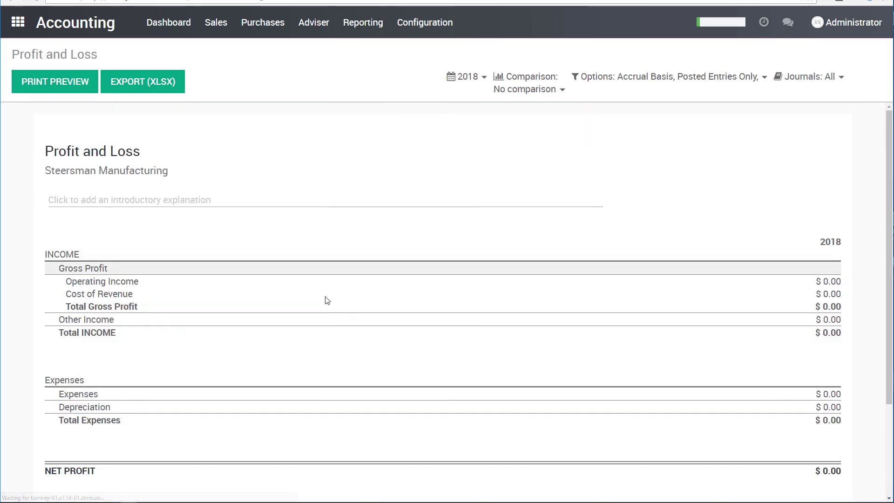
pyautogui.scroll(-2, 353, 317)
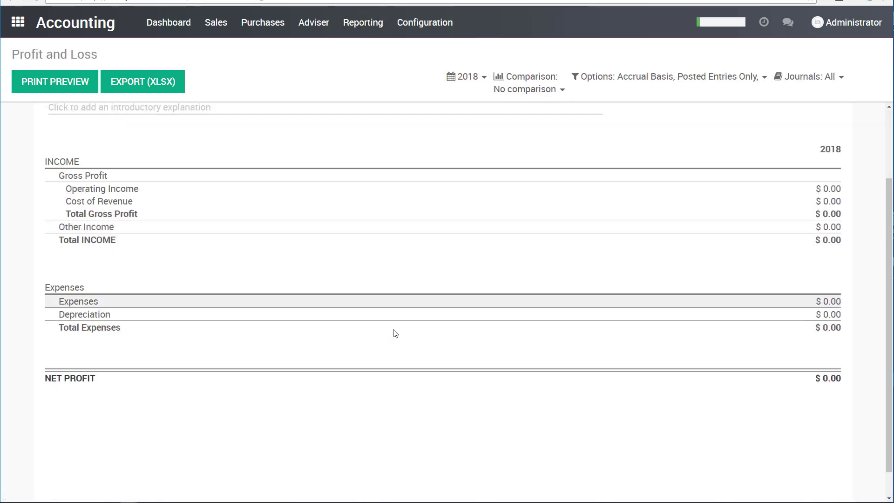
pyautogui.click(367, 26)
pyautogui.click(393, 116)
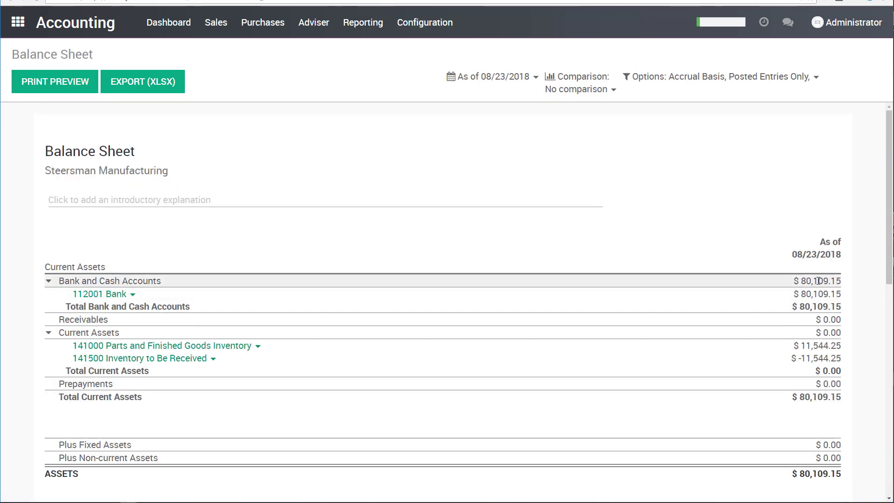
pyautogui.moveTo(813, 282); pyautogui.dragTo(843, 282)
pyautogui.click(846, 287)
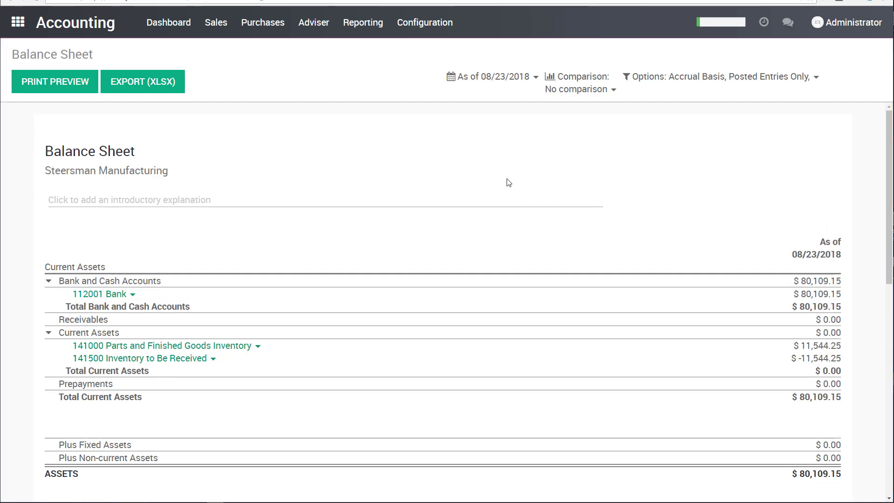
# Start a new quotation for Smith Motors Inc on the B2B Client Price pricelist
pyautogui.click(18, 22)
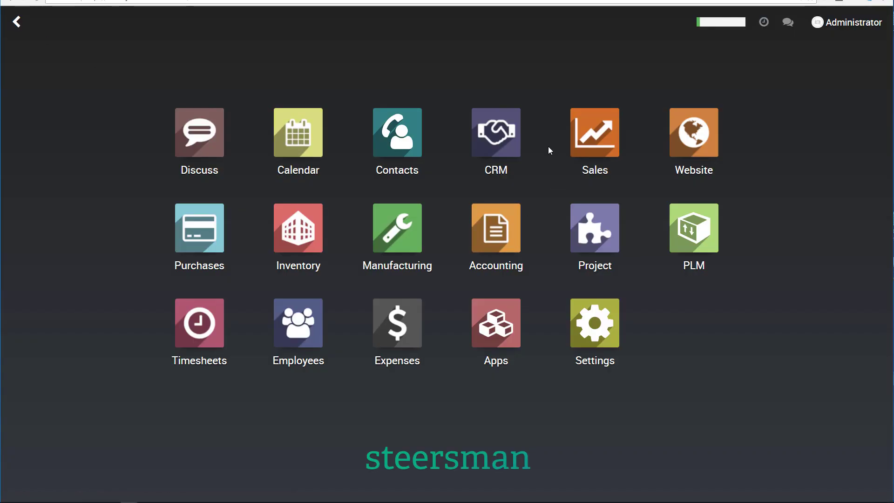
pyautogui.click(593, 135)
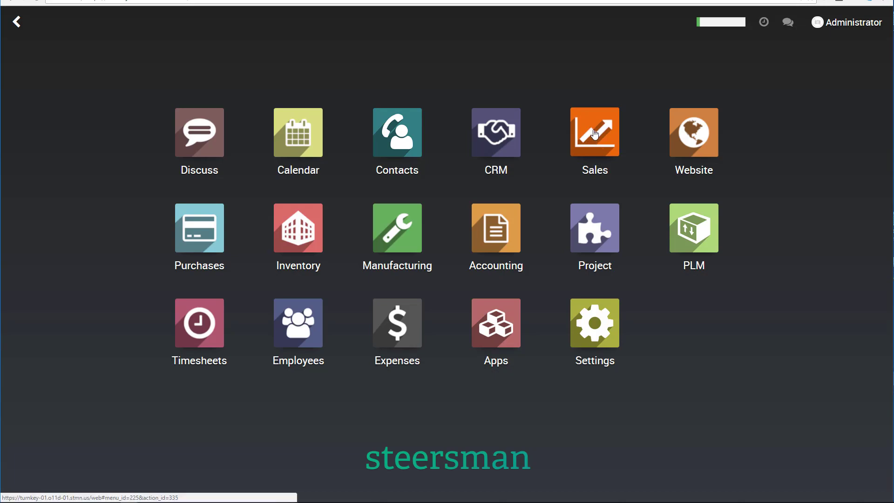
pyautogui.click(40, 84)
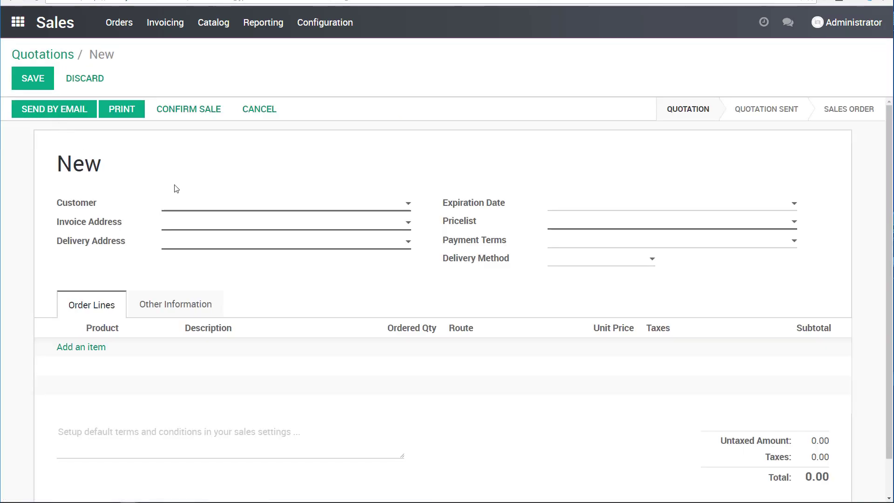
pyautogui.click(216, 206)
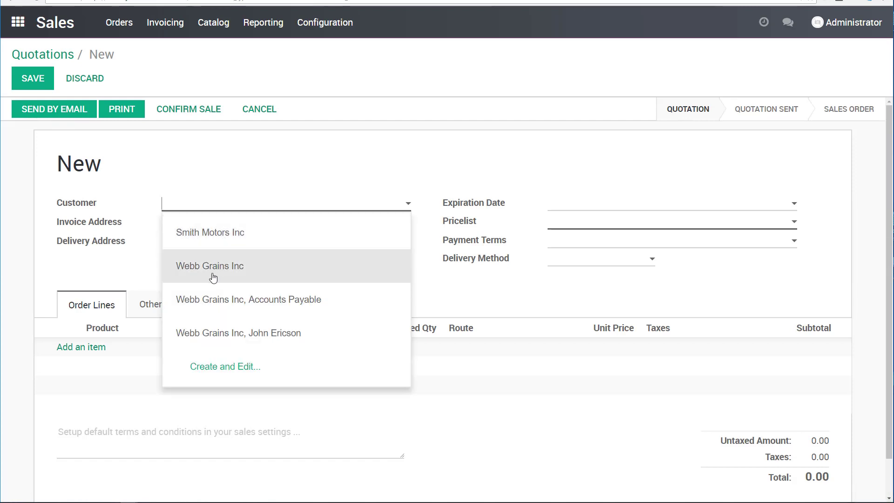
pyautogui.click(221, 241)
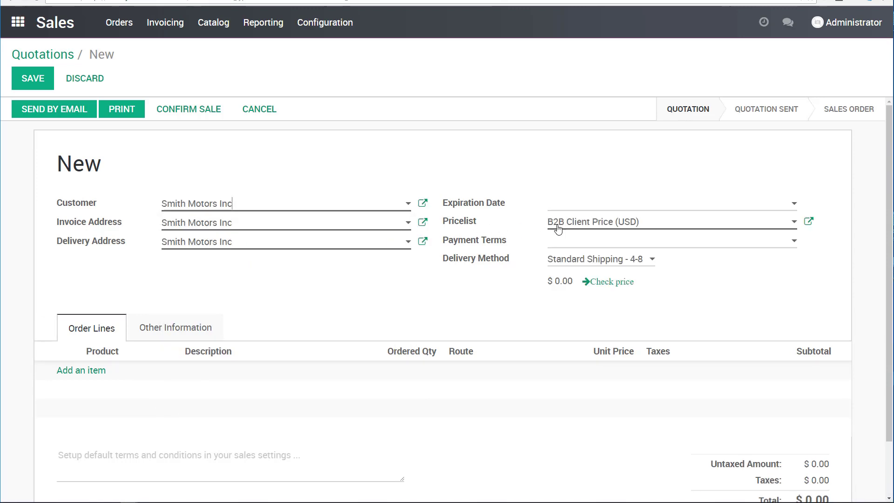
pyautogui.click(593, 226)
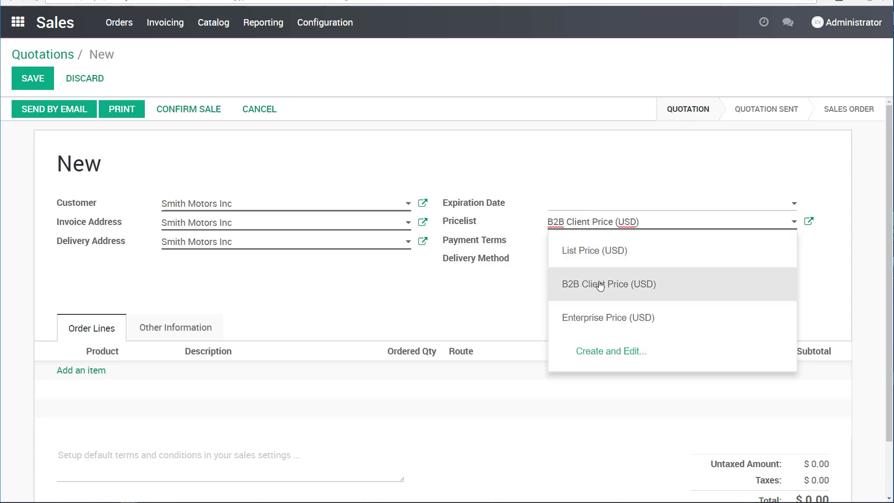
pyautogui.click(600, 285)
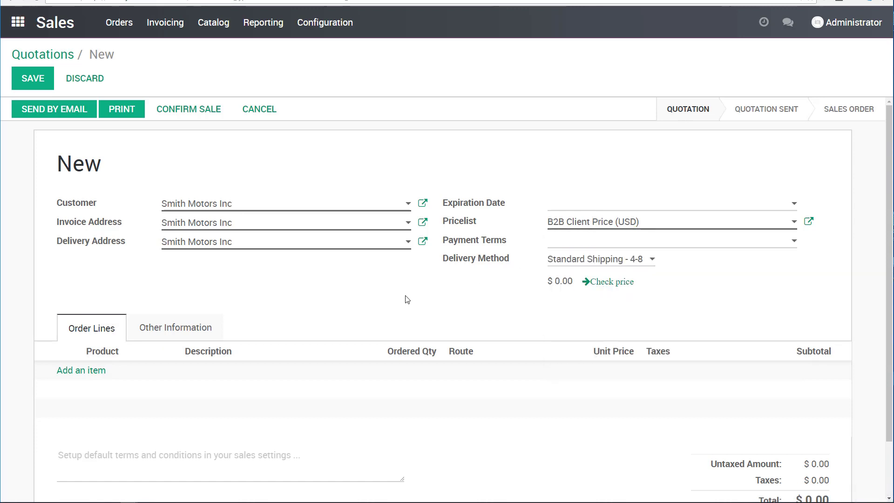
pyautogui.moveTo(549, 262); pyautogui.dragTo(586, 264)
pyautogui.click(496, 303)
# Add a Portable Wheeled Shelf, 18 Red Bins order line and save
pyautogui.click(80, 370)
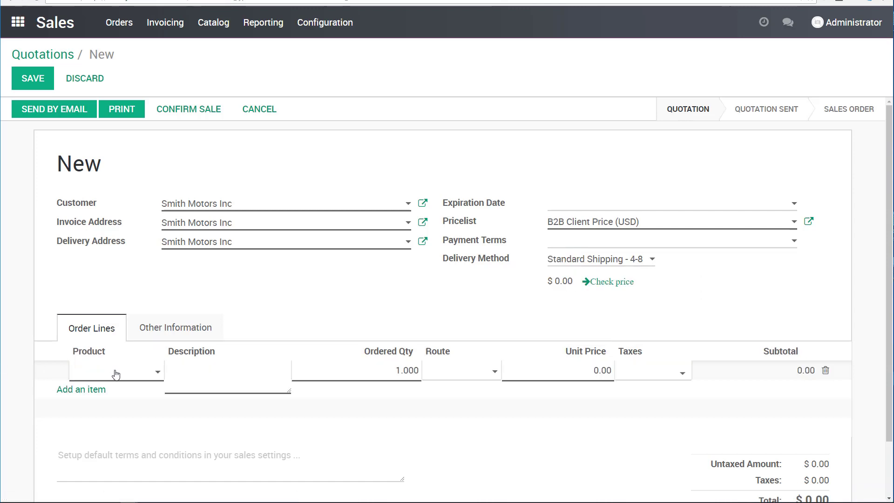
pyautogui.click(116, 375)
pyautogui.write('shelf')
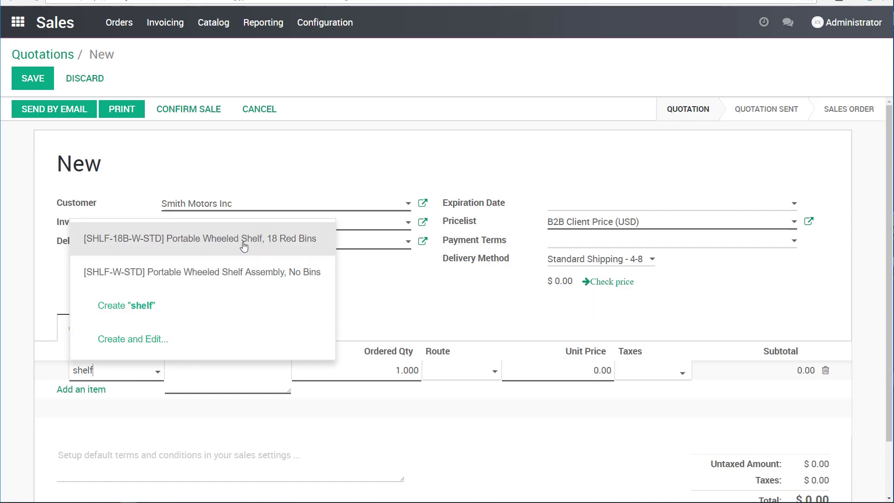
pyautogui.click(285, 241)
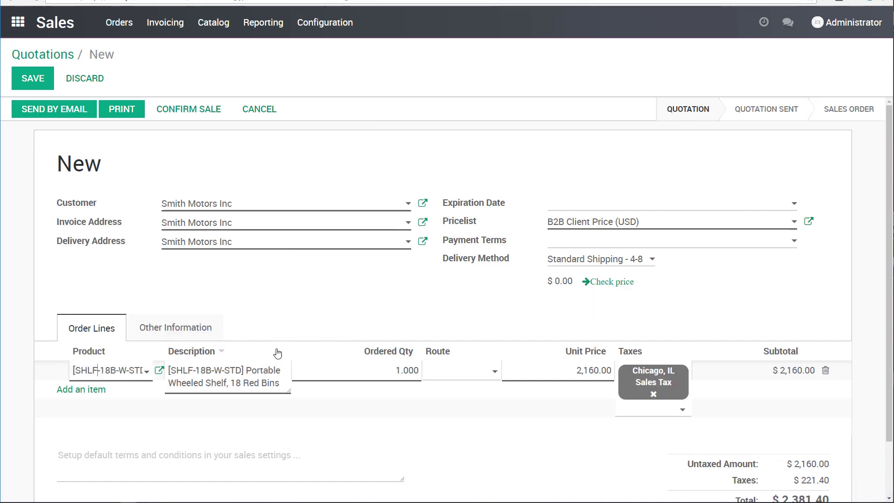
pyautogui.click(39, 81)
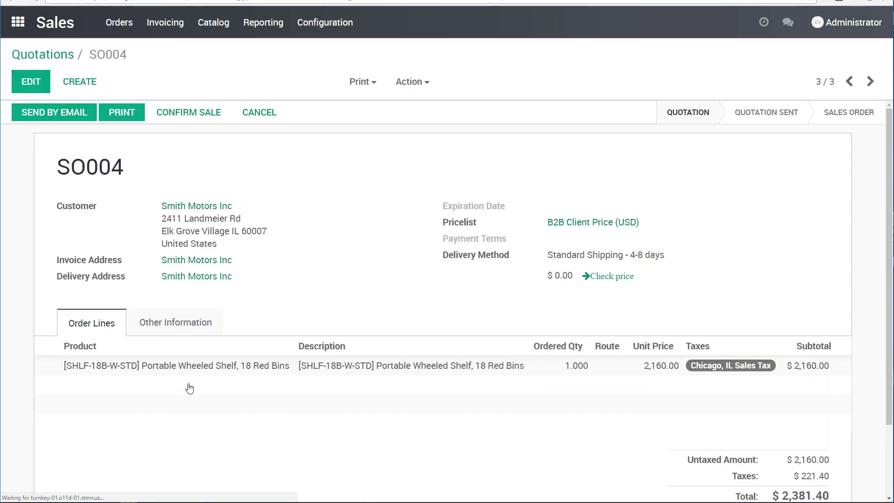
pyautogui.click(191, 367)
pyautogui.click(334, 104)
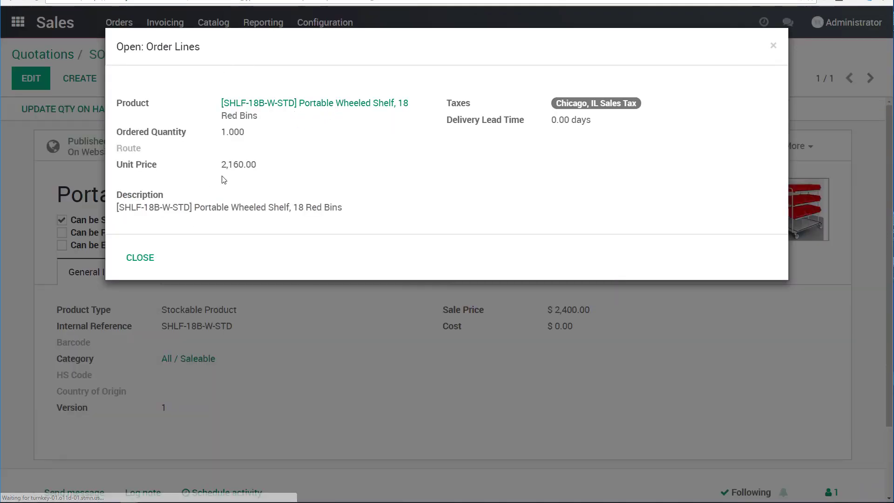
pyautogui.click(140, 257)
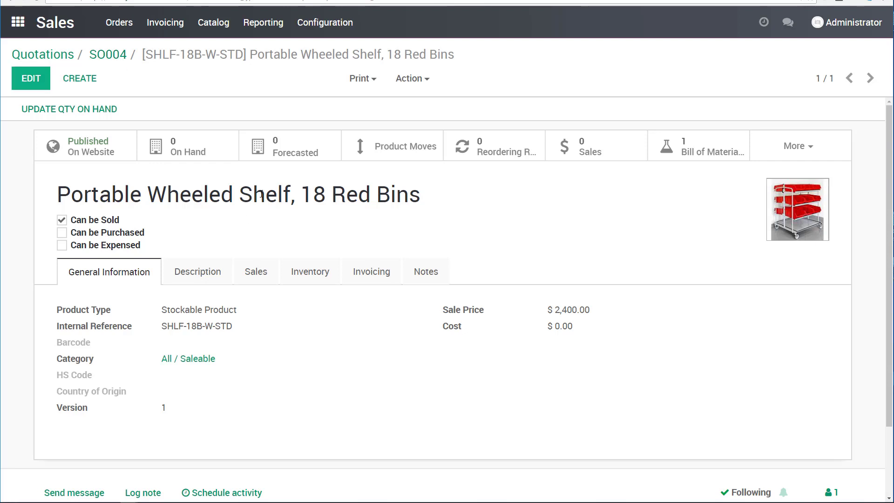
pyautogui.click(117, 56)
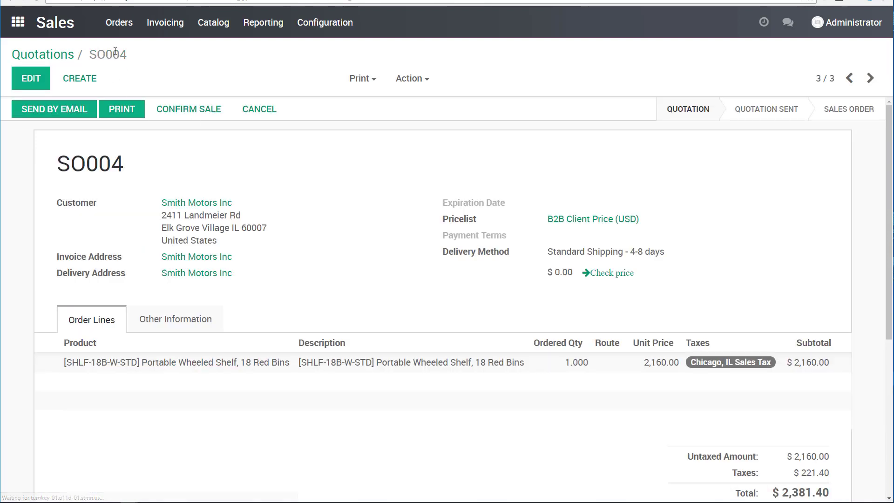
# Change the shelf line's ordered quantity on SO004 to 10
pyautogui.click(20, 84)
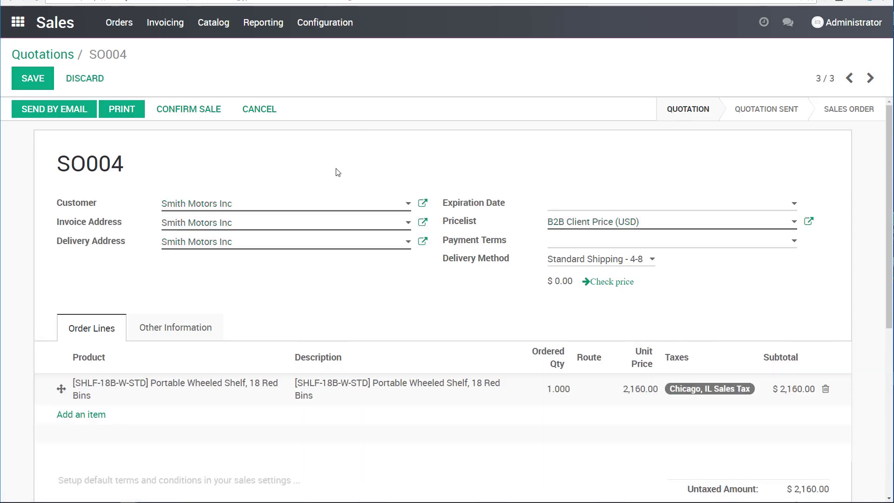
pyautogui.click(555, 394)
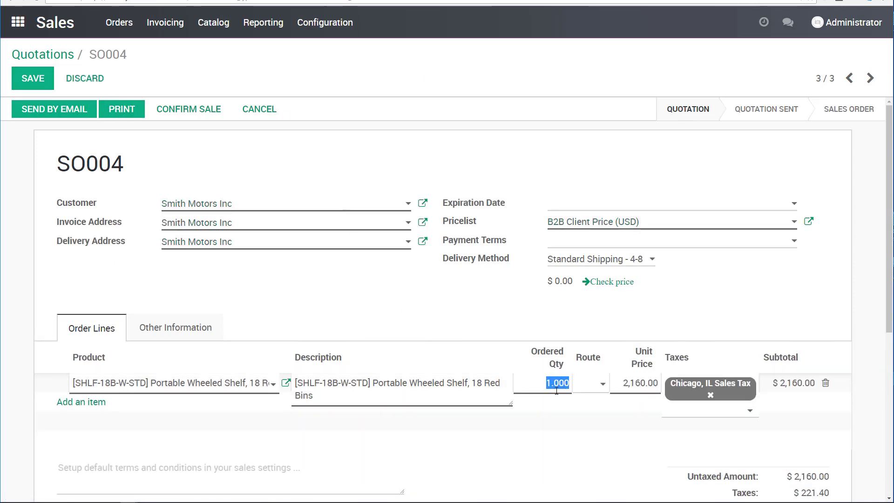
pyautogui.write('10')
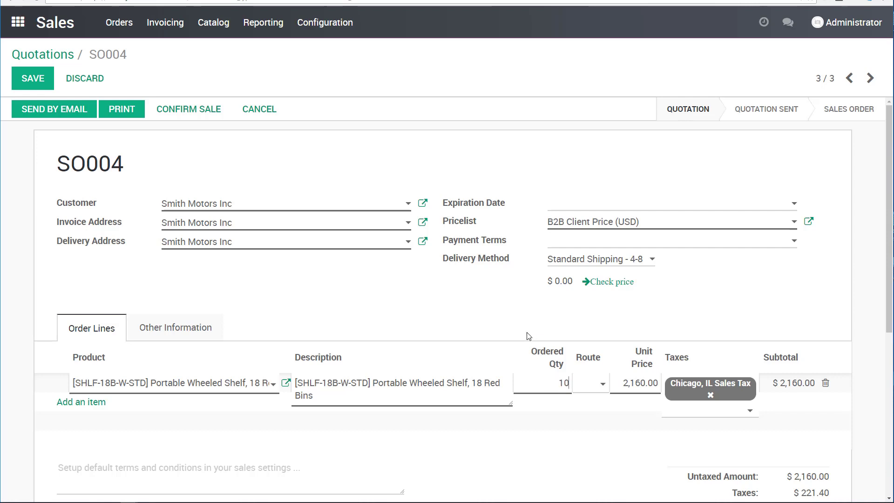
pyautogui.click(458, 299)
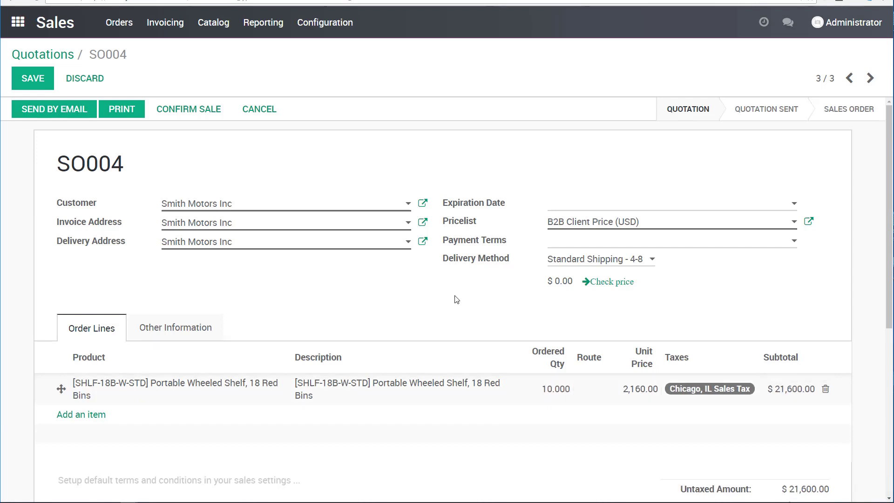
# Enter customer reference 123 and keep Sender as the carrier billing
pyautogui.click(194, 331)
pyautogui.scroll(-1, 249, 278)
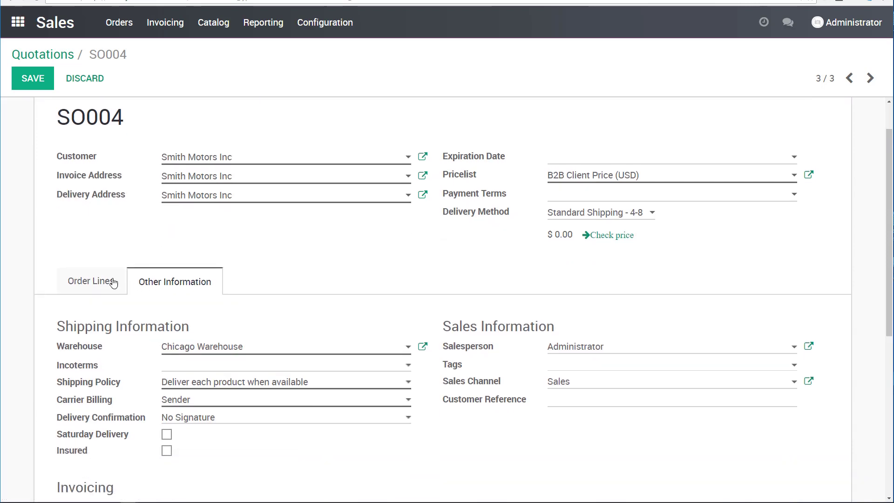
pyautogui.scroll(-1, 479, 307)
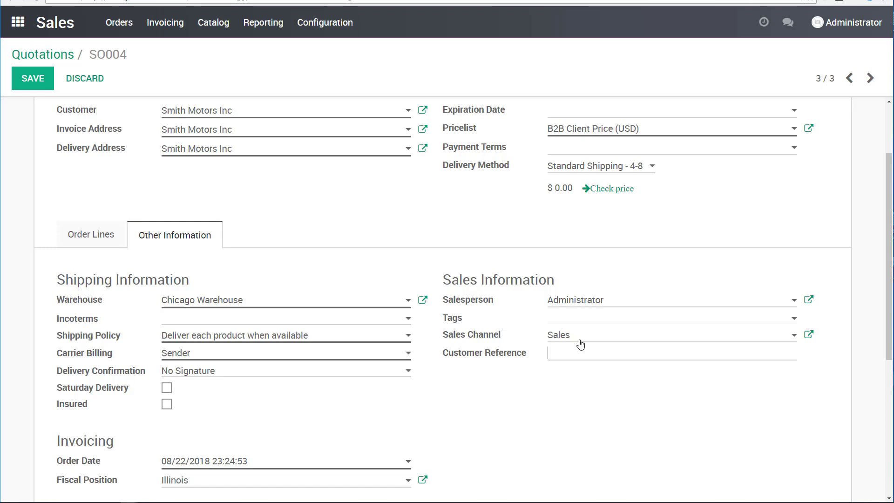
pyautogui.write('12345')
pyautogui.click(194, 356)
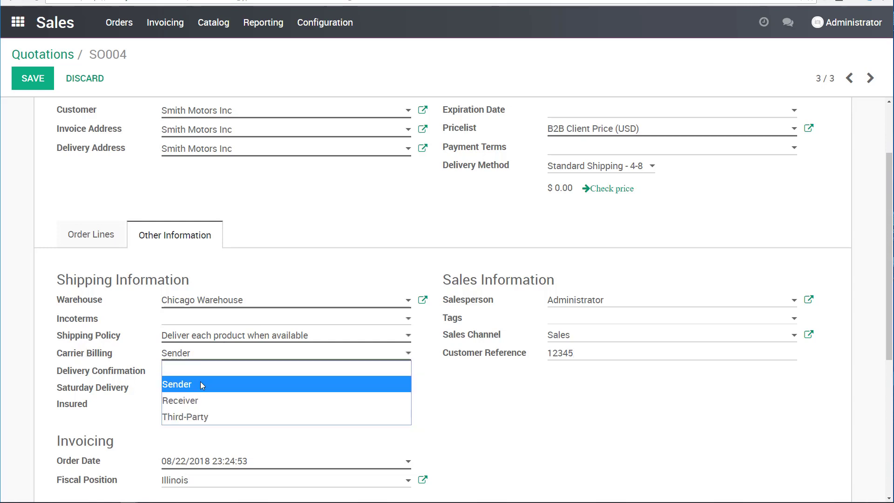
pyautogui.click(86, 359)
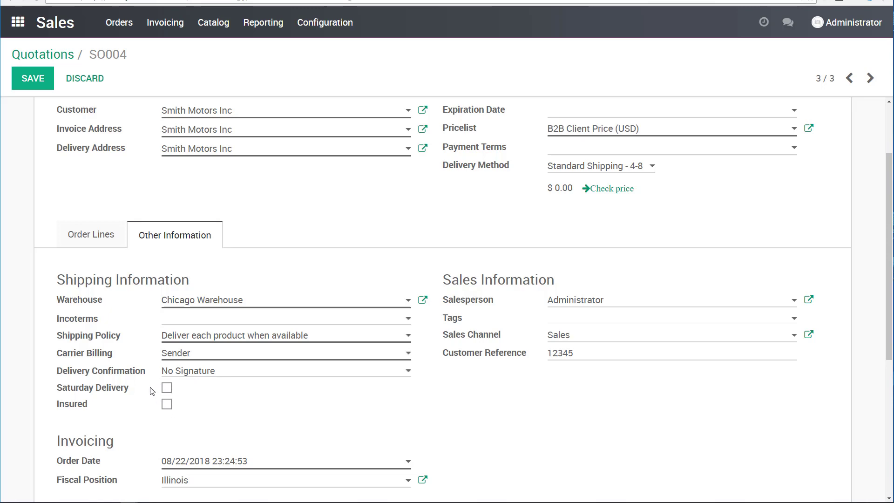
pyautogui.scroll(-2, 112, 378)
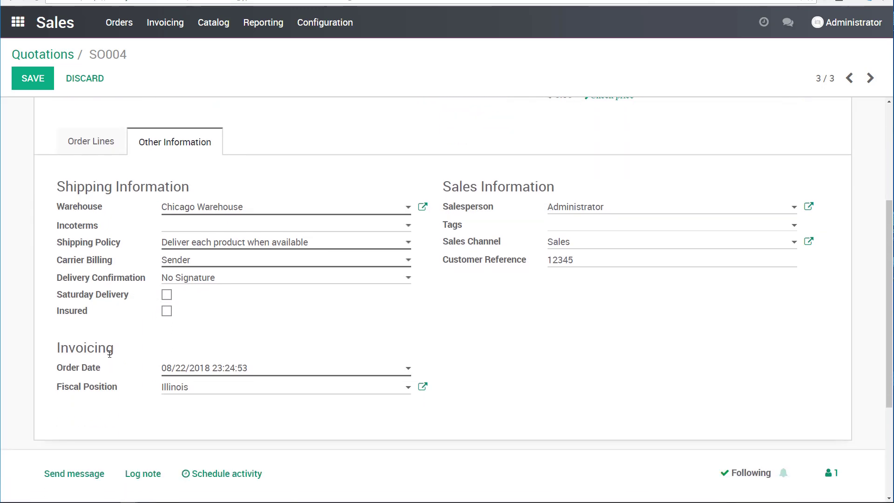
pyautogui.scroll(4, 126, 345)
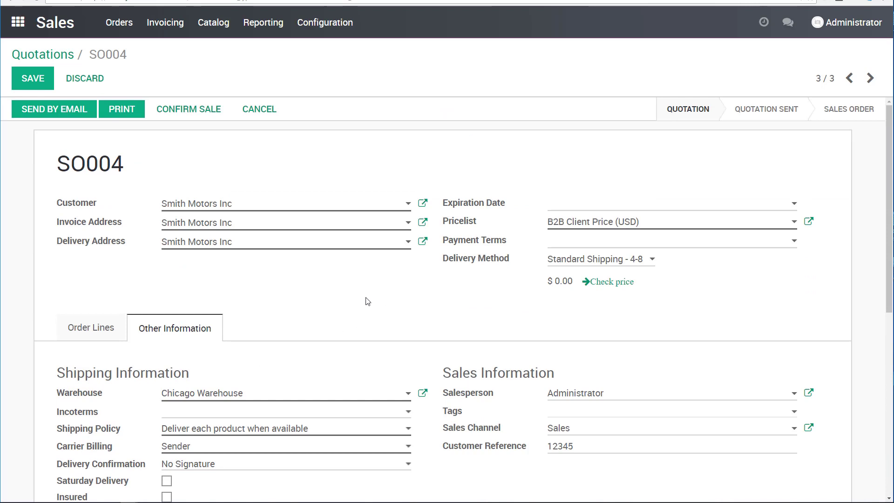
# Clear SO004's delivery method and set the expiration date to 08/30/2018
pyautogui.click(103, 328)
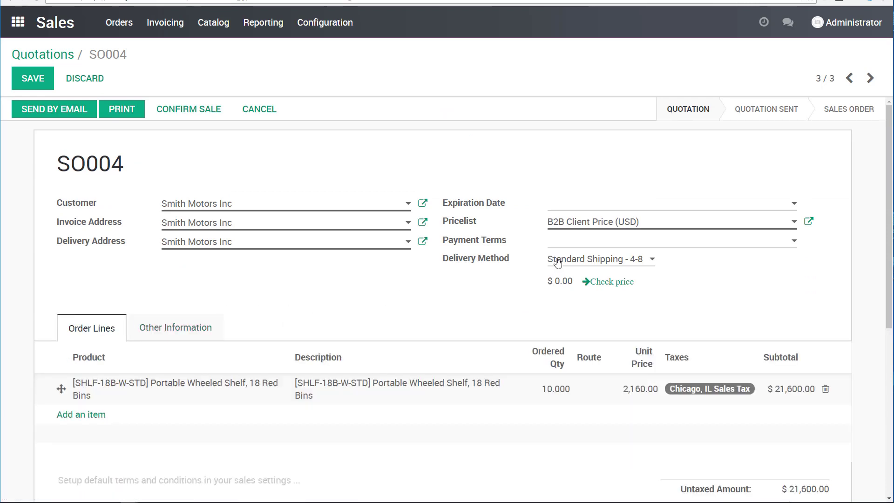
pyautogui.moveTo(550, 261); pyautogui.dragTo(754, 259)
pyautogui.press('BackSpace')
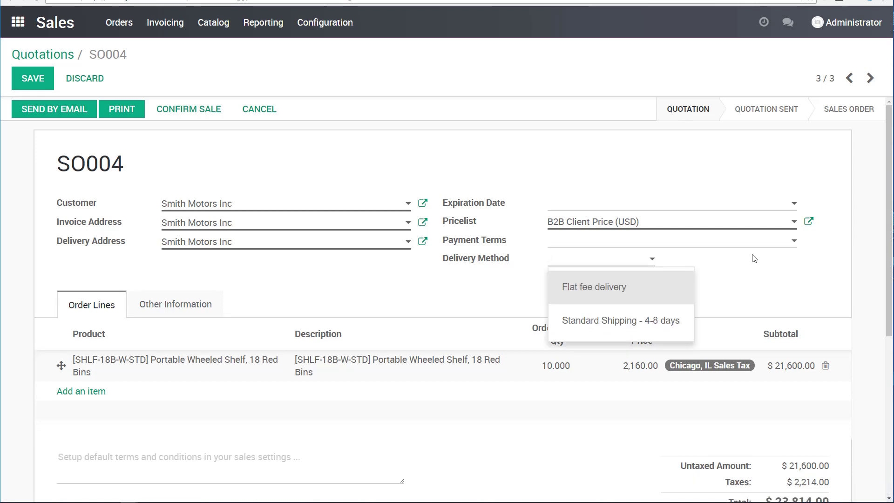
pyautogui.click(783, 285)
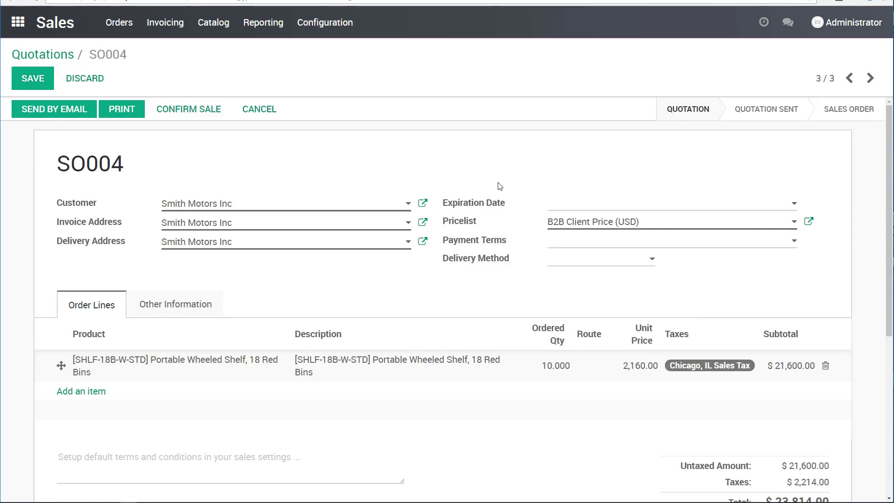
pyautogui.click(579, 205)
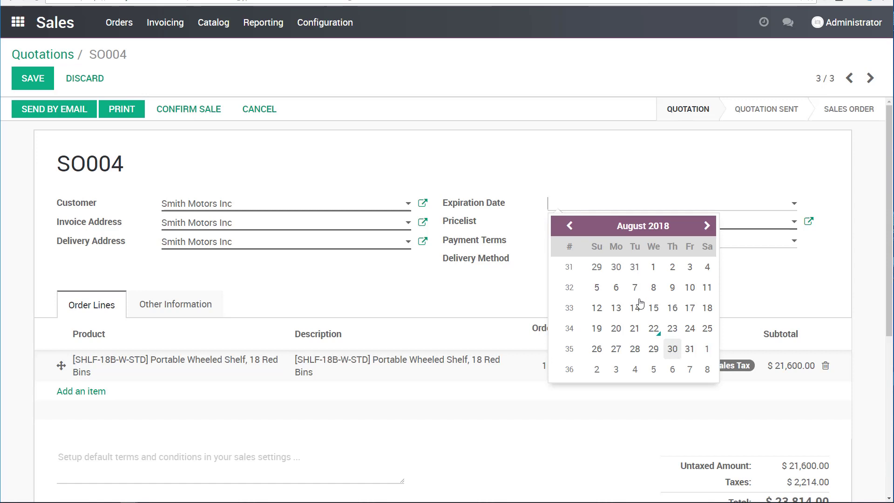
pyautogui.click(675, 352)
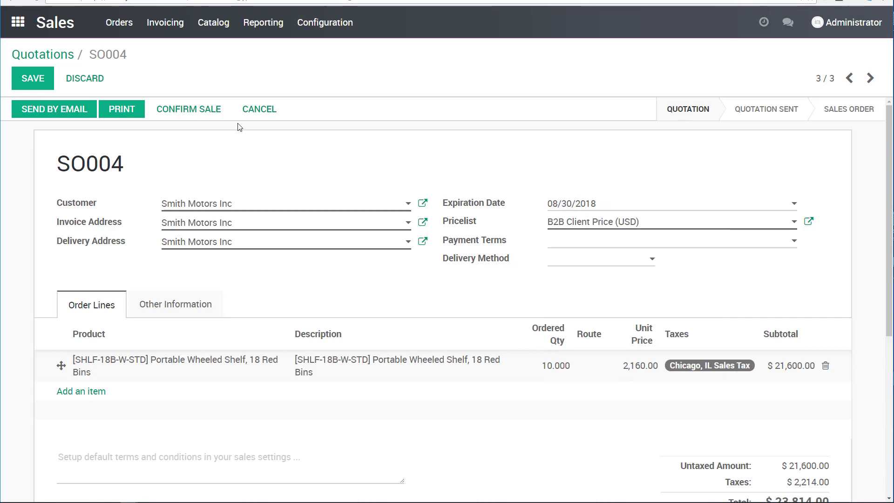
# Confirm quotation SO004 as a sales order dated 08/22/2018, creating two deliveries
pyautogui.click(200, 114)
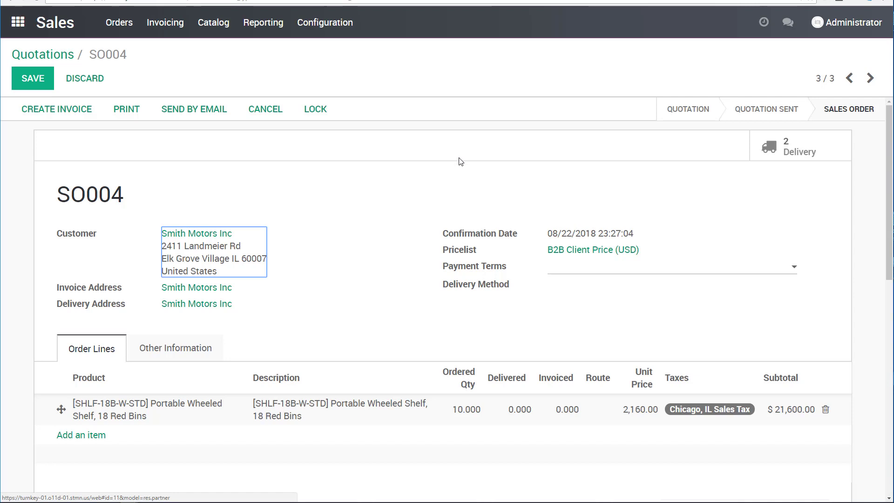
pyautogui.scroll(-3, 370, 214)
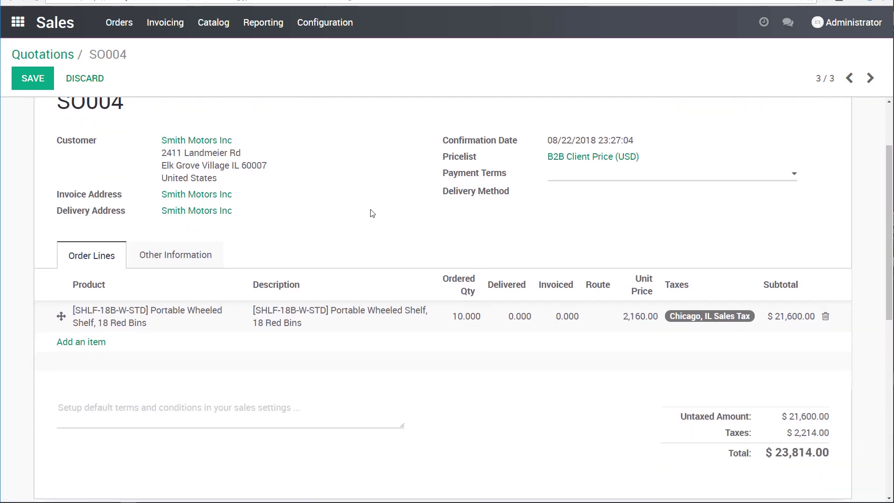
pyautogui.scroll(3, 371, 213)
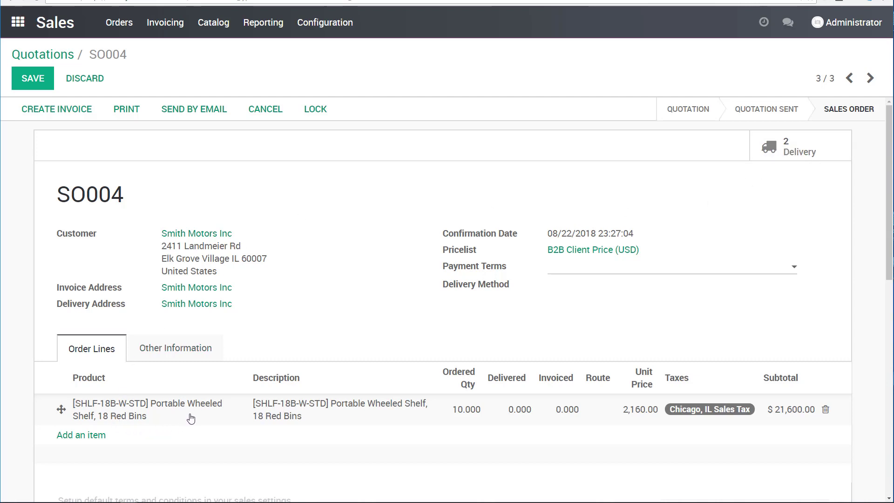
# Open the shelf's Kit BoM: one Portable Wheeled Shelf Assembly plus 18 red medium bins
pyautogui.click(130, 411)
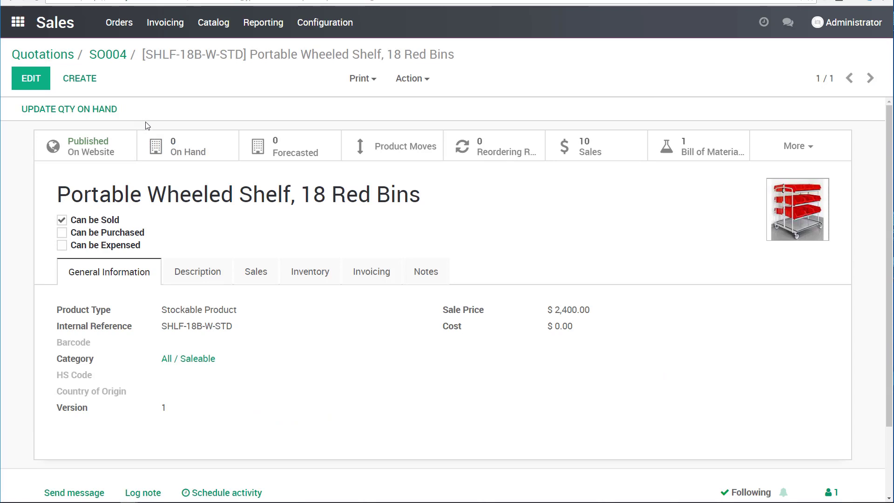
pyautogui.click(707, 153)
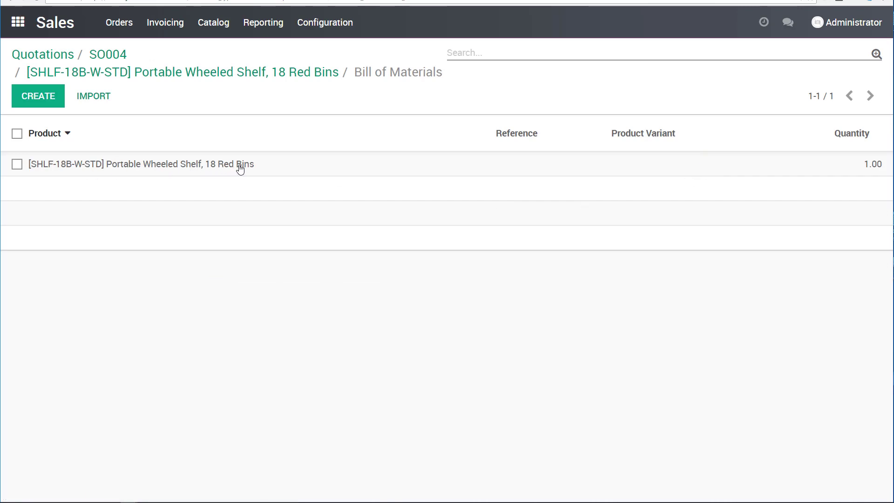
pyautogui.click(240, 169)
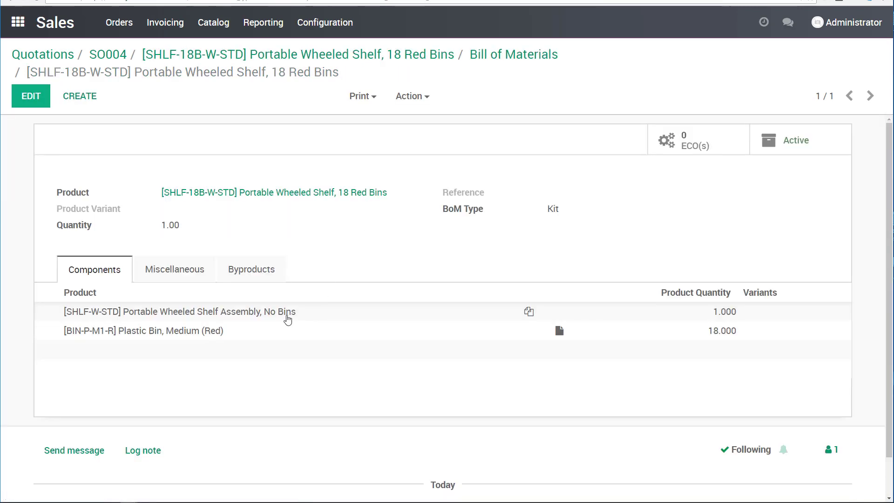
pyautogui.doubleClick(554, 208)
pyautogui.click(563, 213)
pyautogui.moveTo(548, 208); pyautogui.dragTo(561, 211)
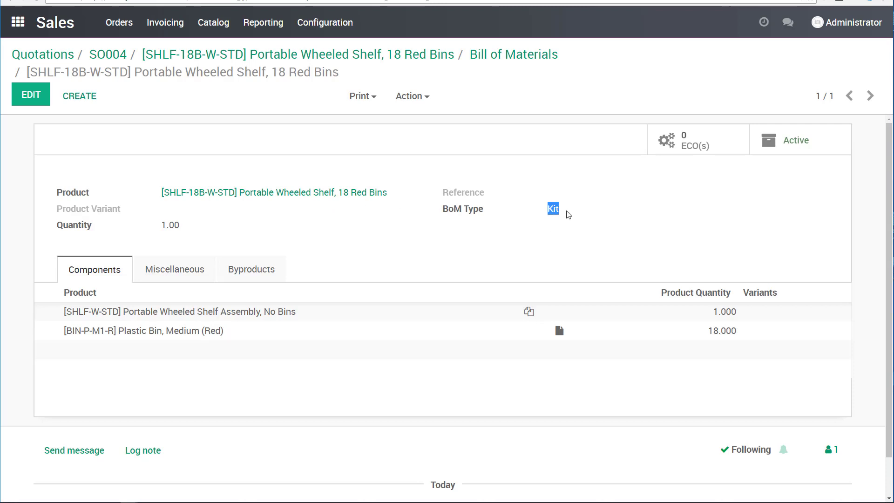
pyautogui.click(566, 214)
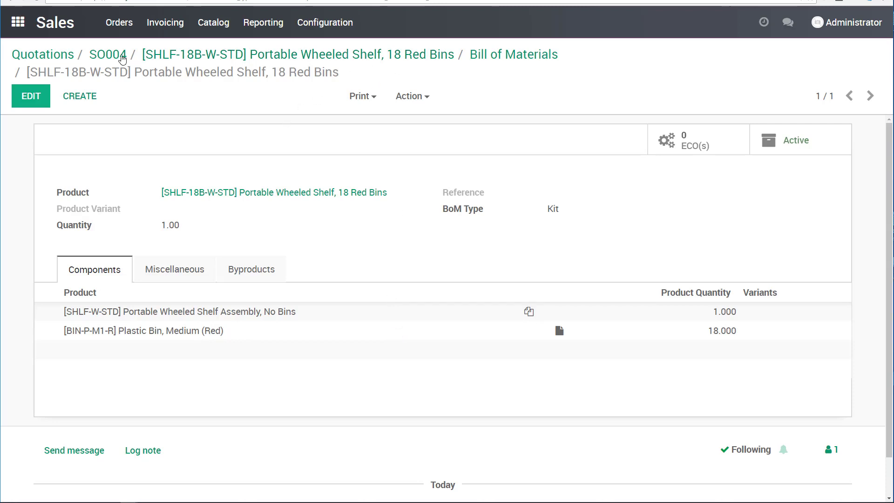
# Return to SO004 and list its transfers WH/PICK/00003 (Ready) and WH/OUT/00003 (Waiting)
pyautogui.click(117, 57)
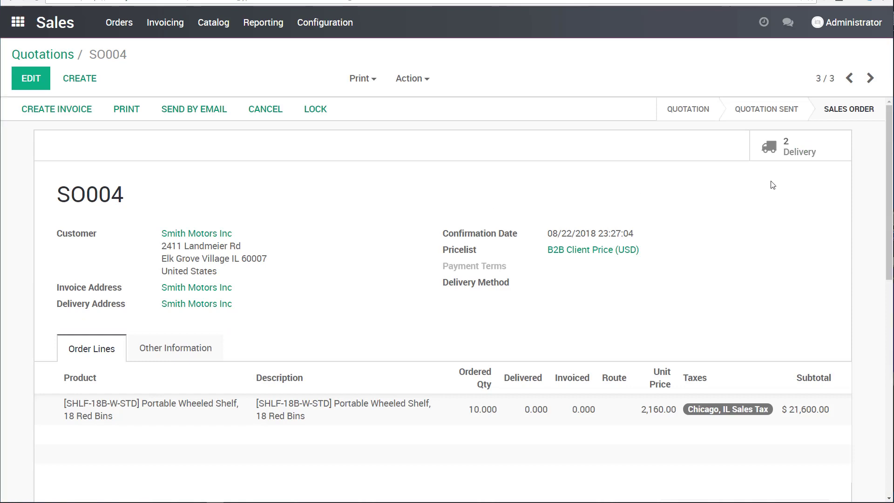
pyautogui.click(802, 147)
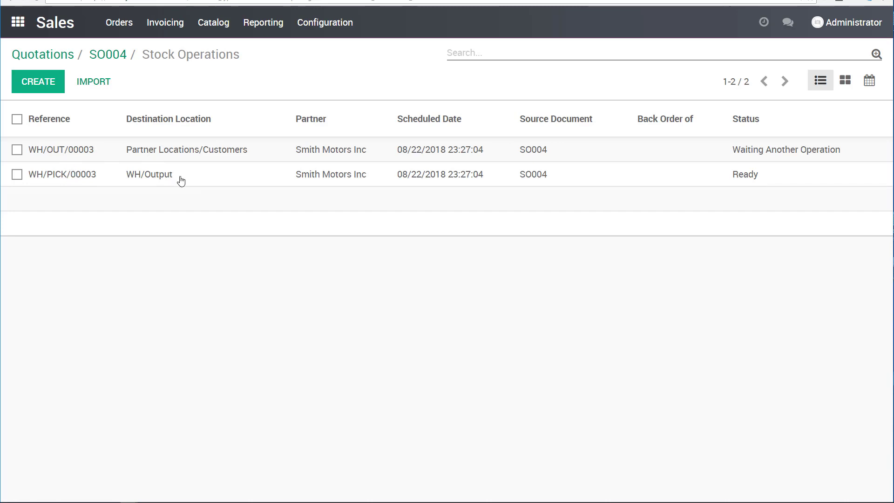
# Review WH/PICK/00003 for 10 shelf assemblies and 180 bins, then go back to quotations
pyautogui.click(758, 177)
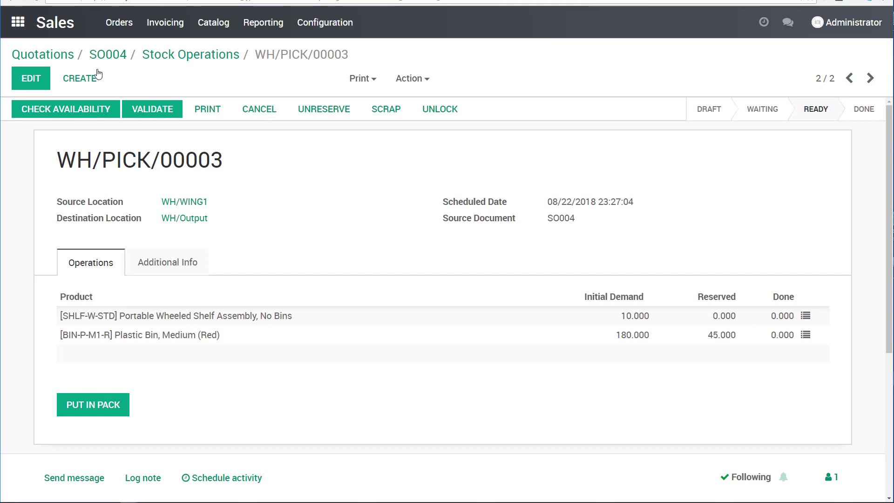
pyautogui.click(66, 55)
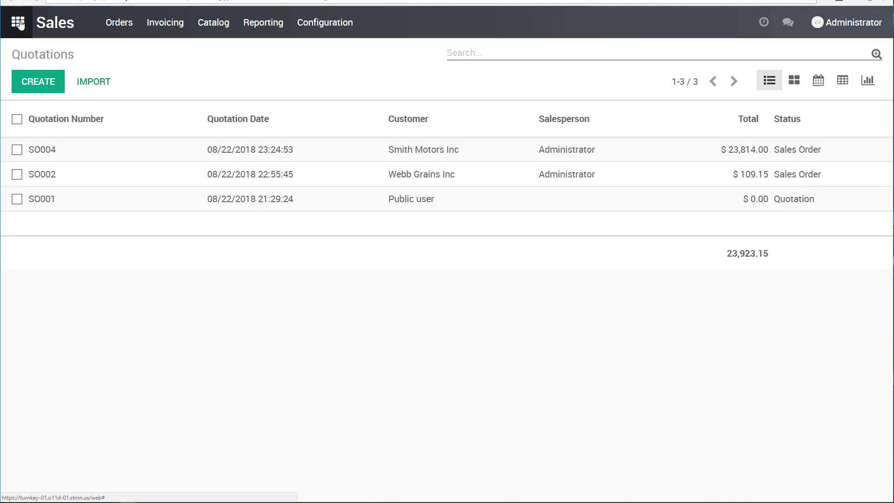
# Go to Odoo's main apps menu
pyautogui.click(19, 24)
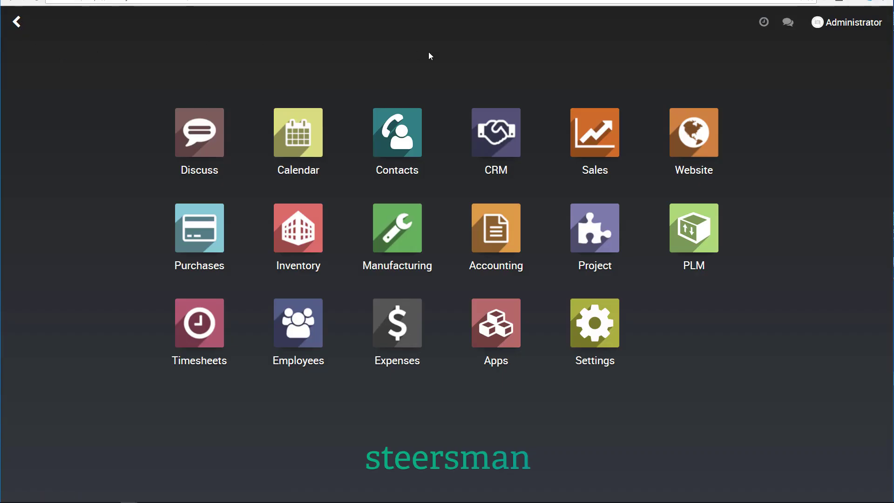